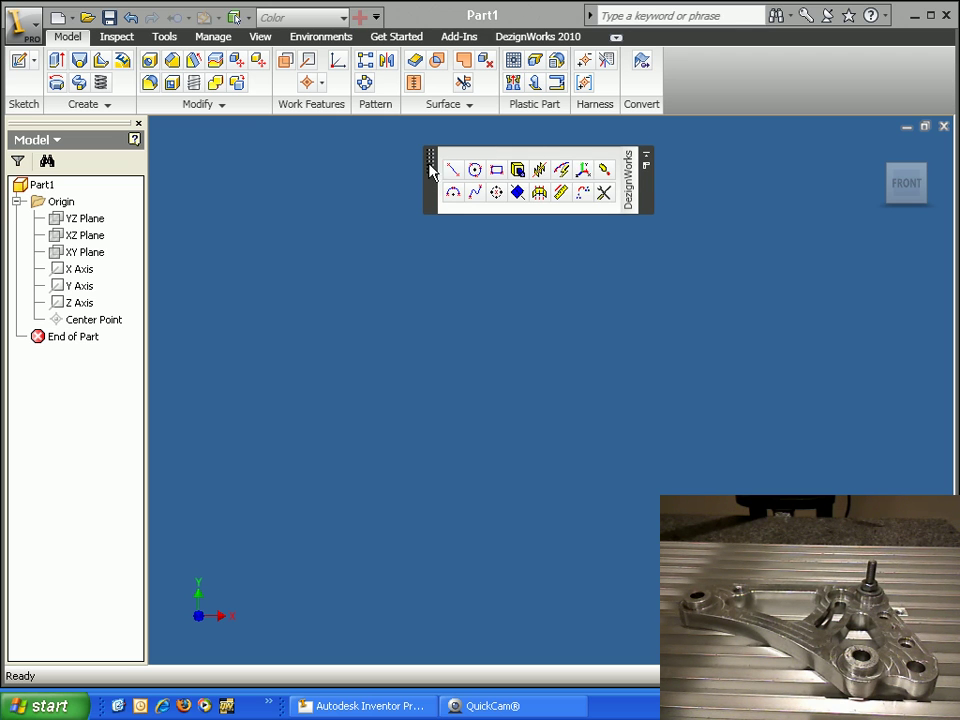
# - Move the floating DezignWorks tool palette to a spot near the top of the graphics window
pyautogui.moveTo(430, 170); pyautogui.dragTo(493, 168)
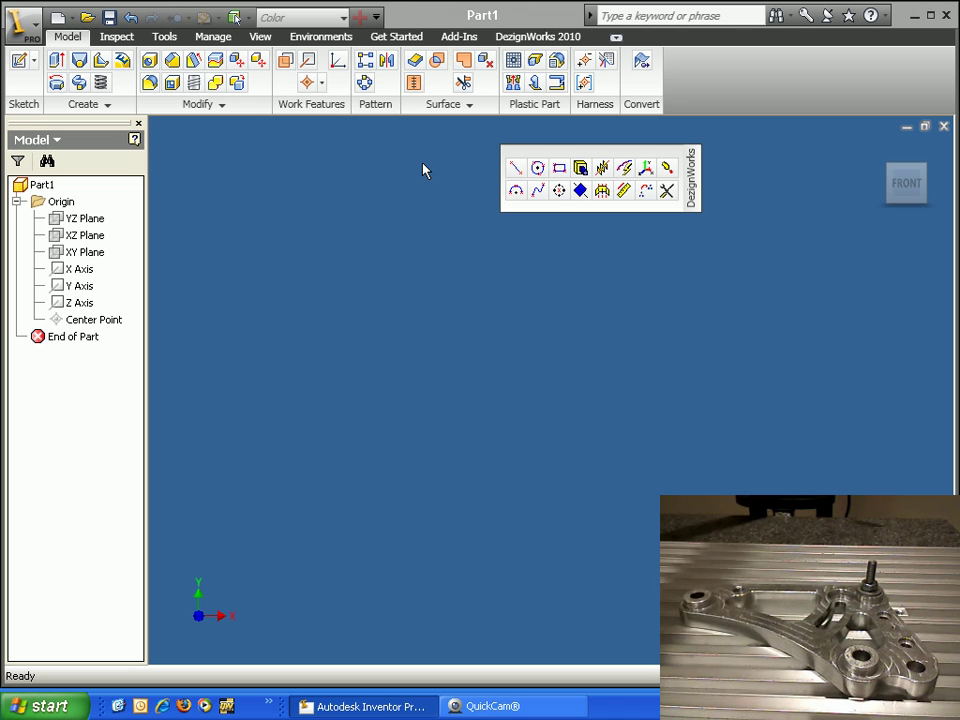
# - Start the DezignWorks coordinate alignment using the Express system type
pyautogui.click(645, 167)
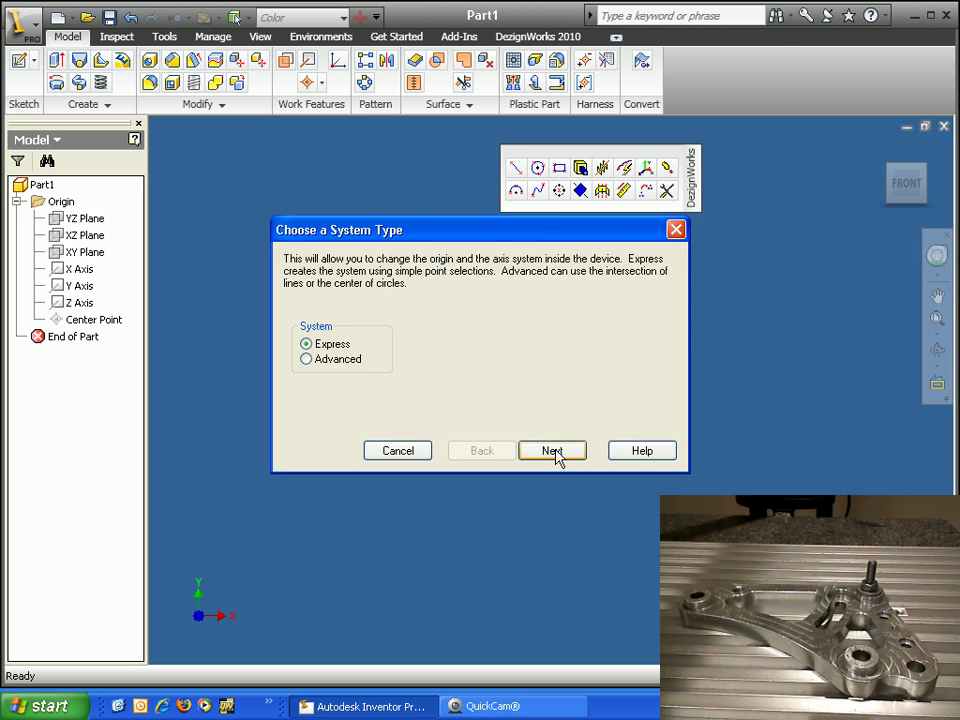
pyautogui.click(555, 452)
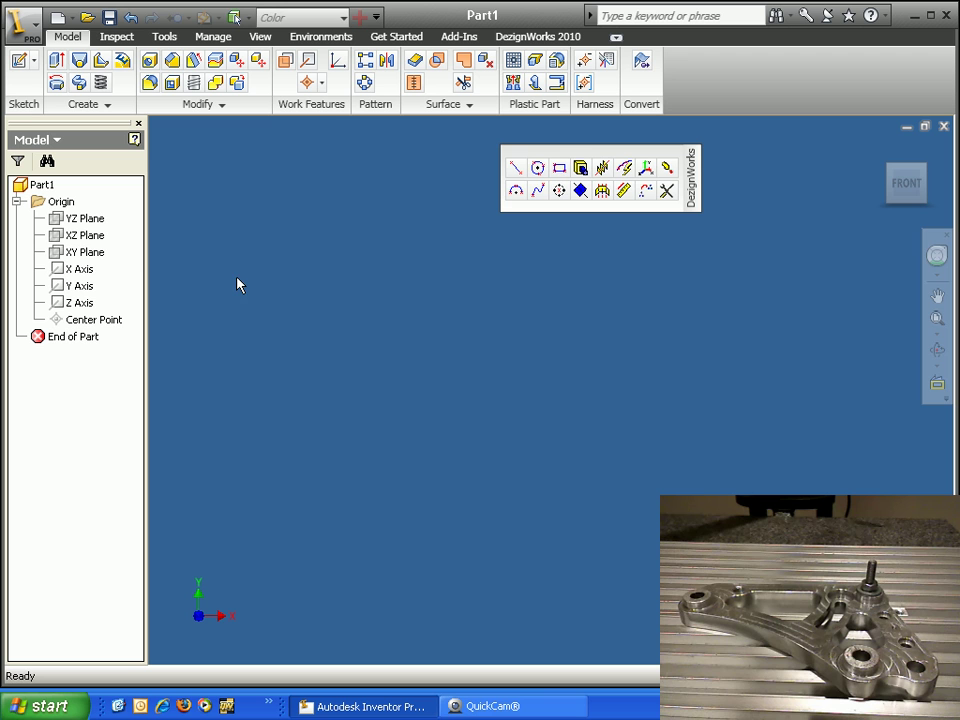
# - Start a new sketch on the XY Plane
pyautogui.click(86, 252)
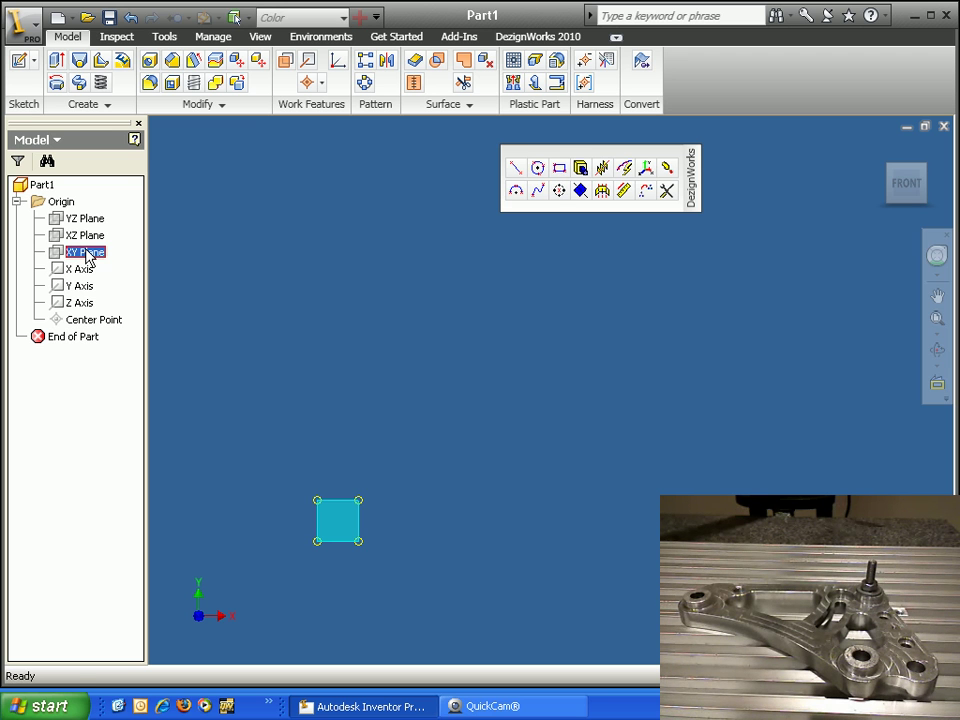
pyautogui.rightClick(398, 354)
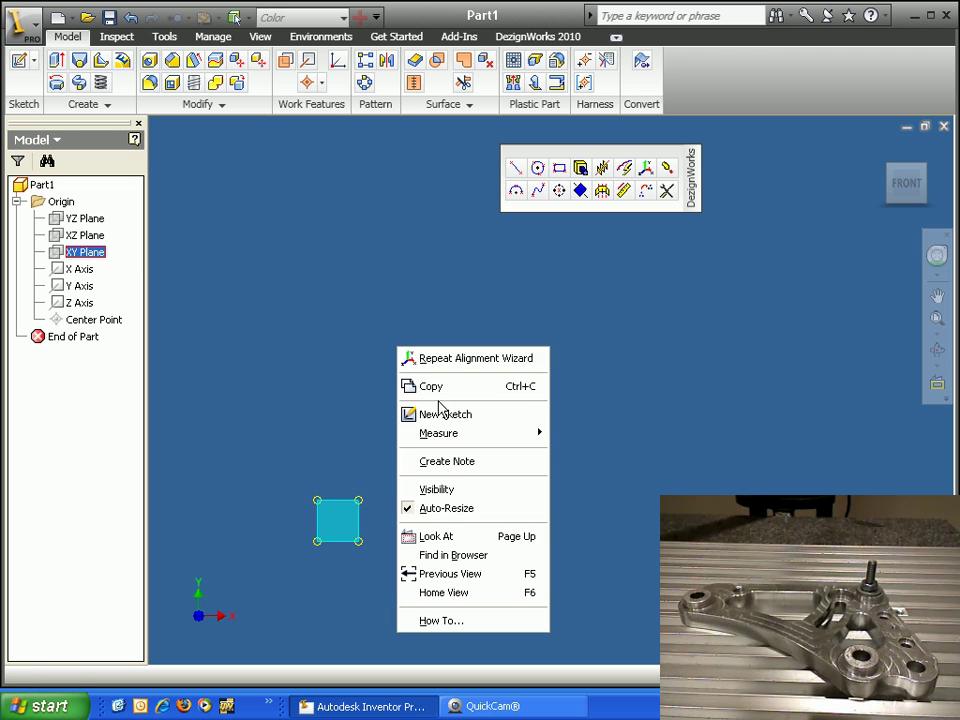
pyautogui.click(443, 412)
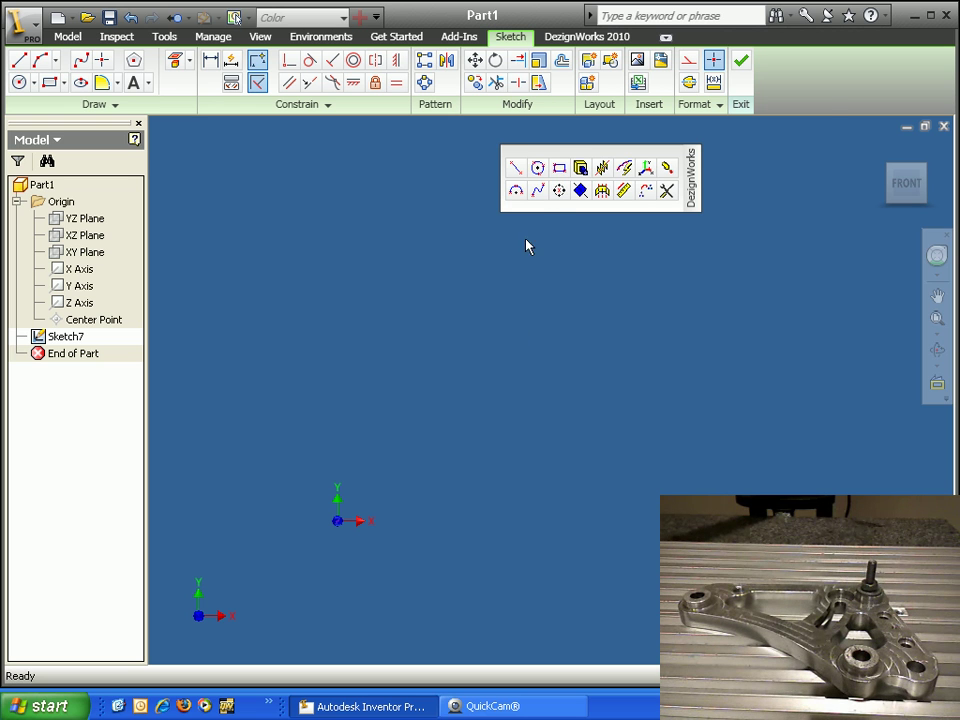
# - Digitize the plate outline as a Create Spline with Closed Spline and 0.125 minimum distance
pyautogui.click(537, 189)
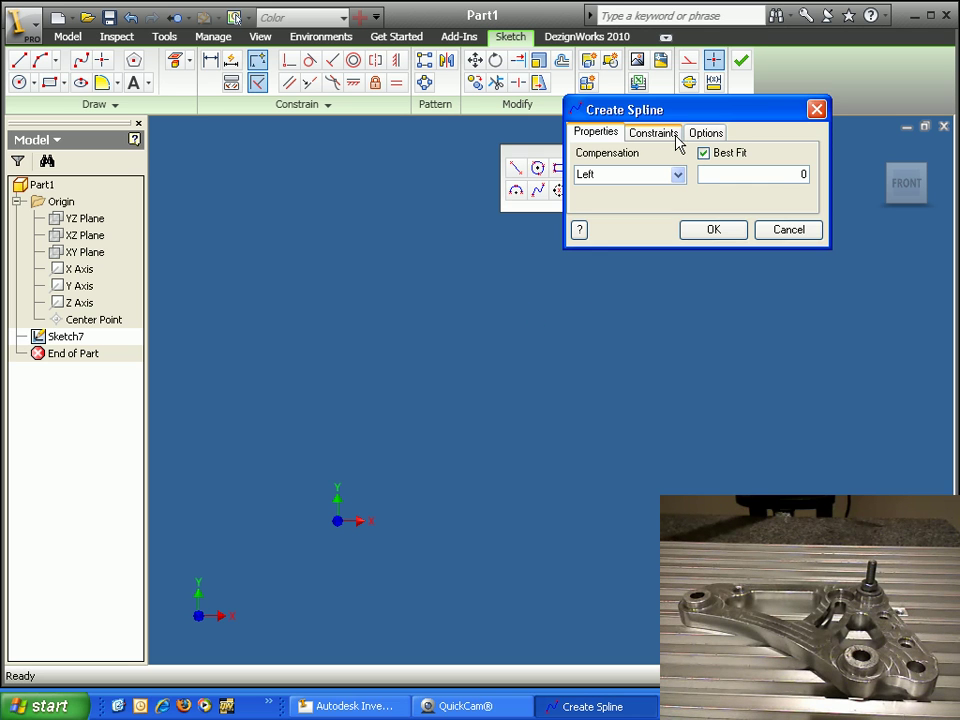
pyautogui.click(699, 136)
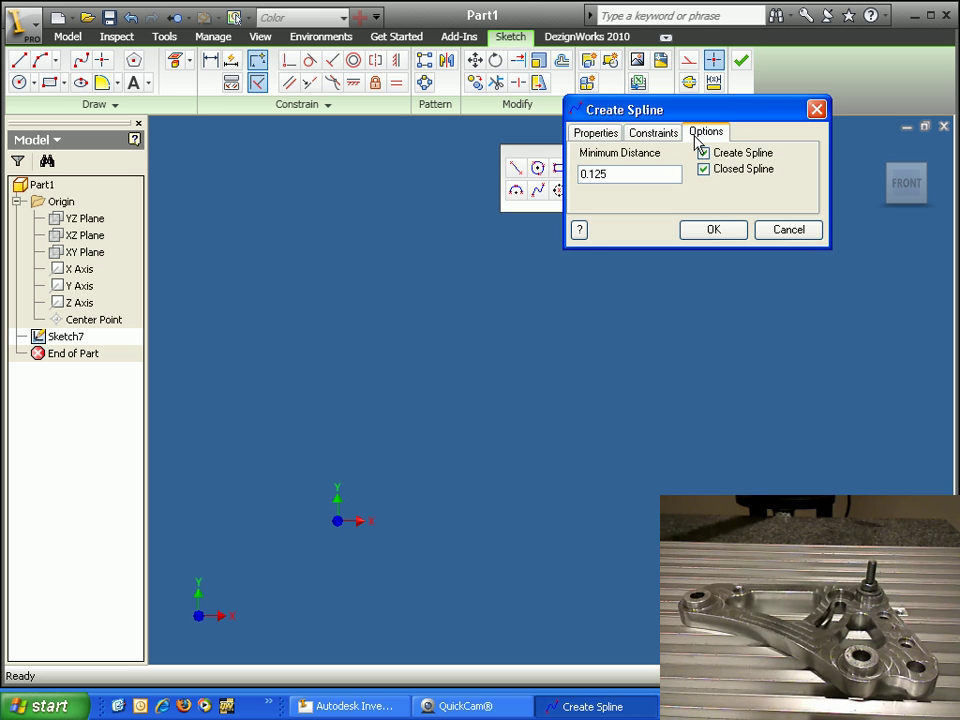
pyautogui.click(608, 137)
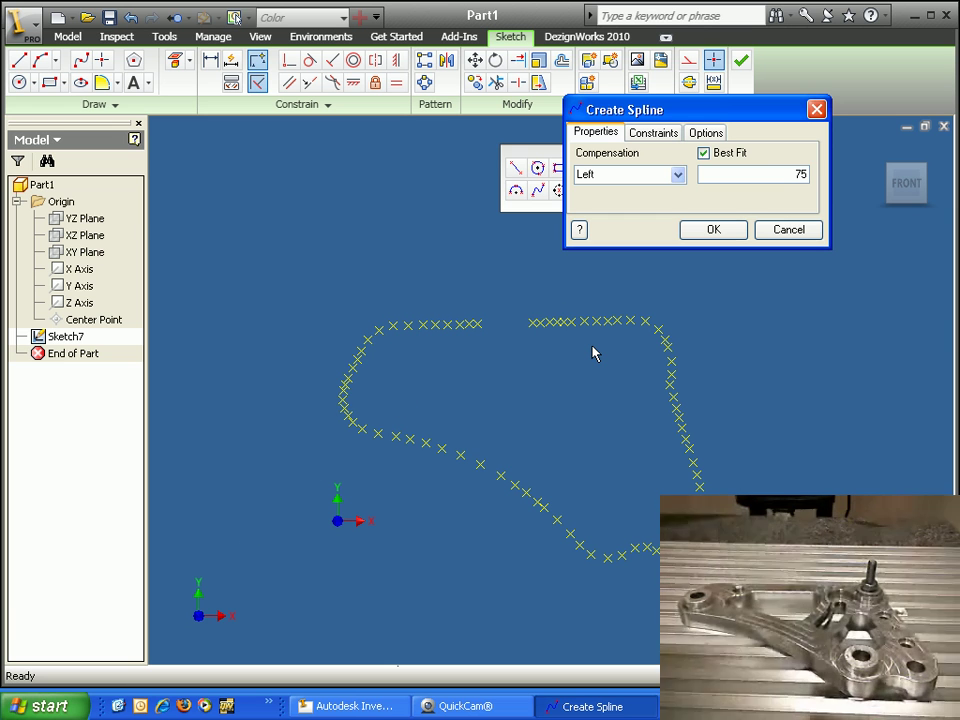
pyautogui.click(719, 135)
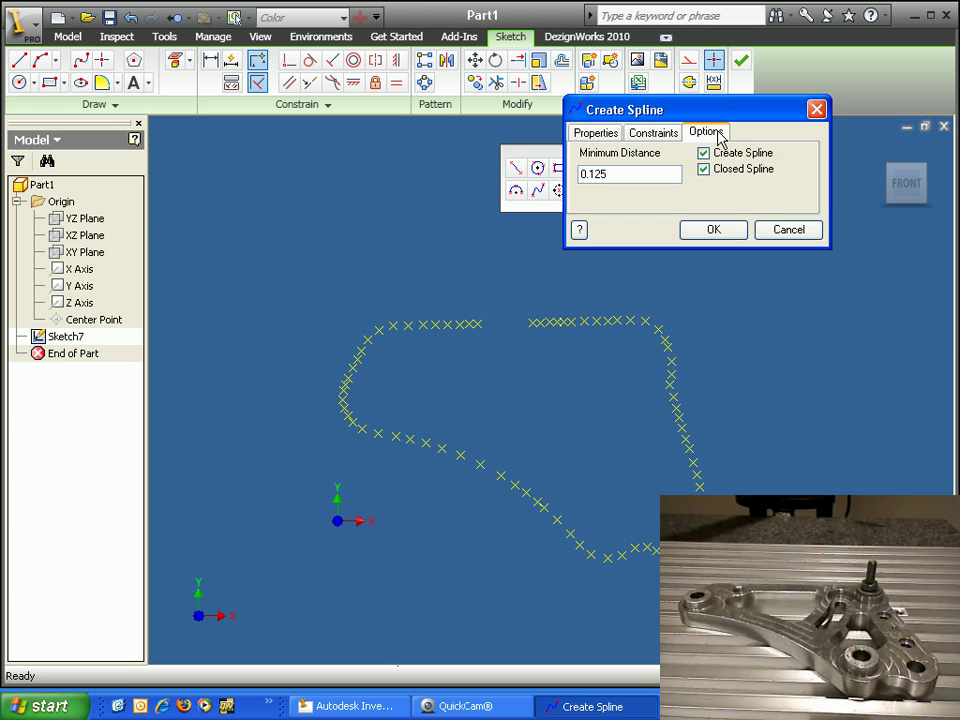
# - Create the closed outline spline and extrude it 0.50661 into a solid plate
pyautogui.click(714, 229)
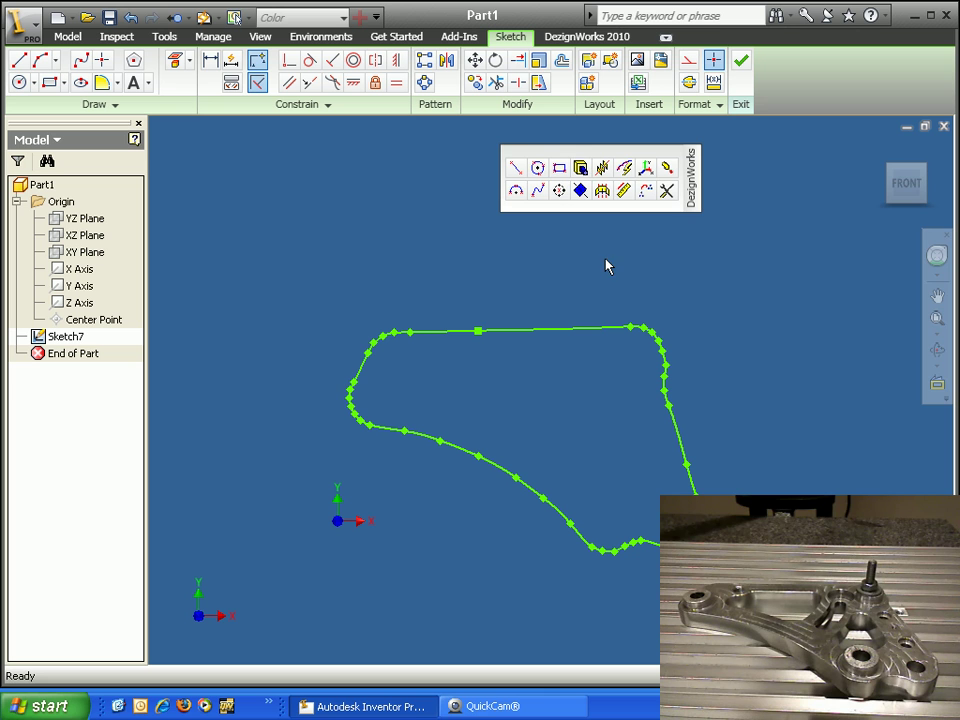
pyautogui.click(581, 170)
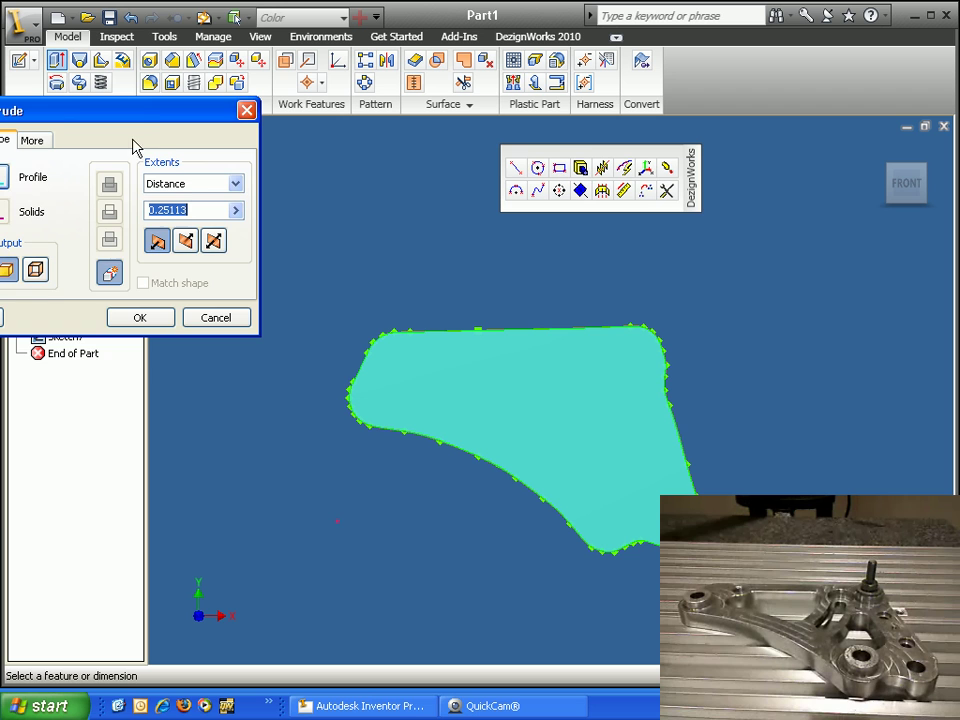
pyautogui.moveTo(150, 118); pyautogui.dragTo(288, 145)
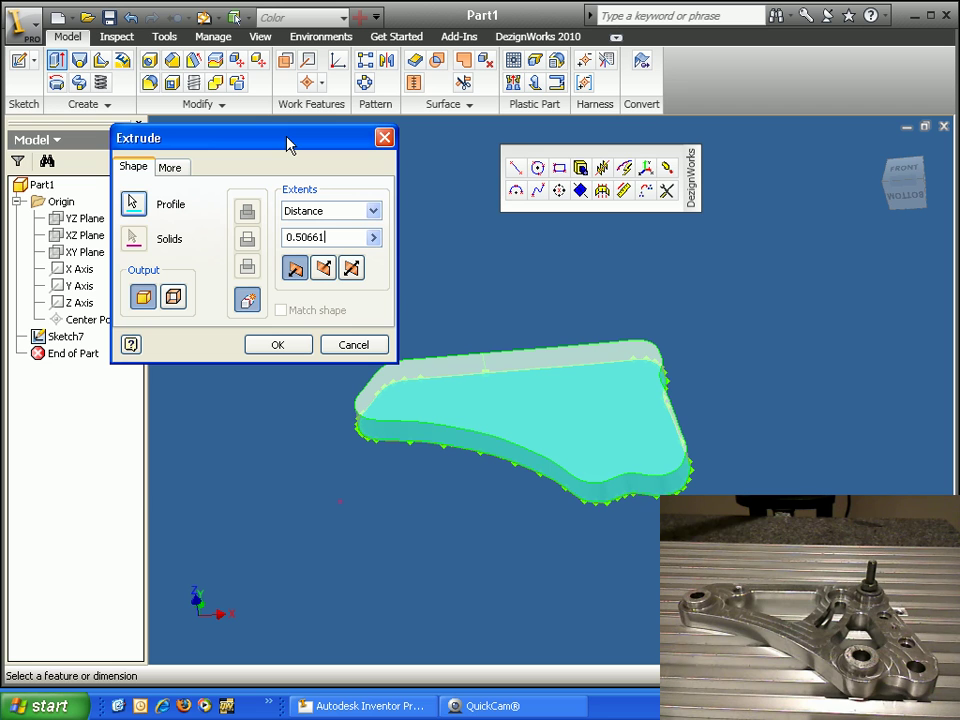
pyautogui.click(303, 346)
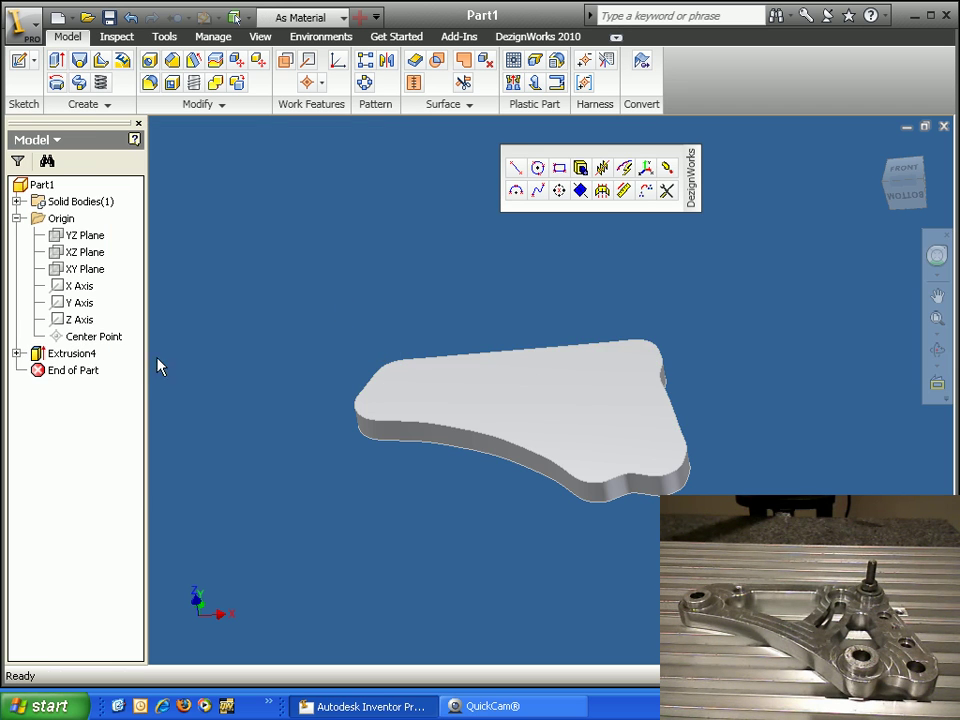
# - Start a new sketch on the plate's top face
pyautogui.click(16, 354)
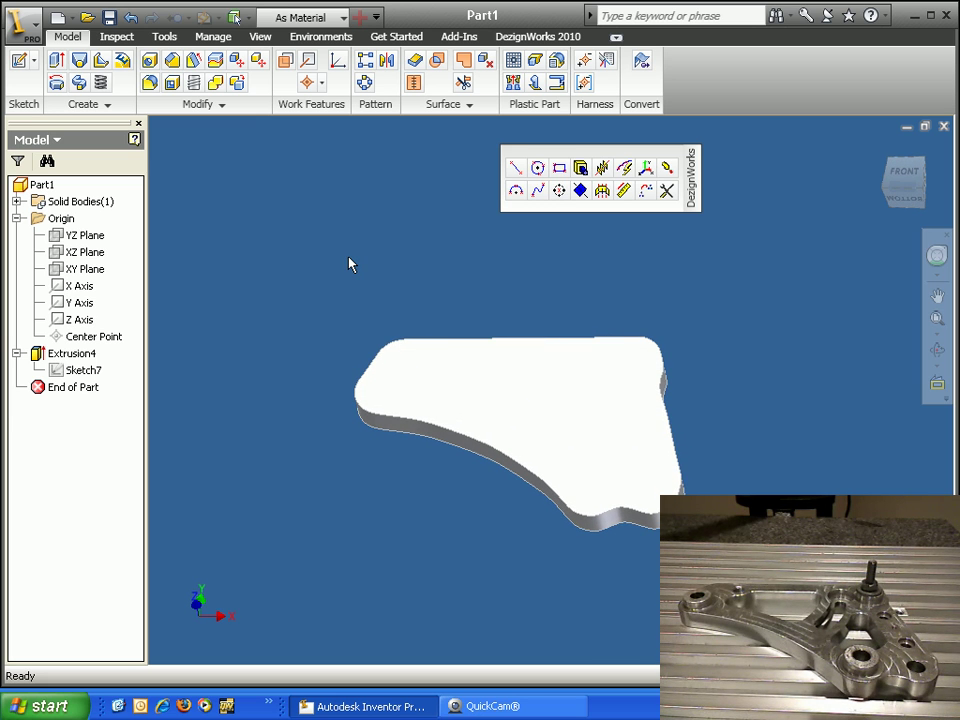
pyautogui.click(543, 407)
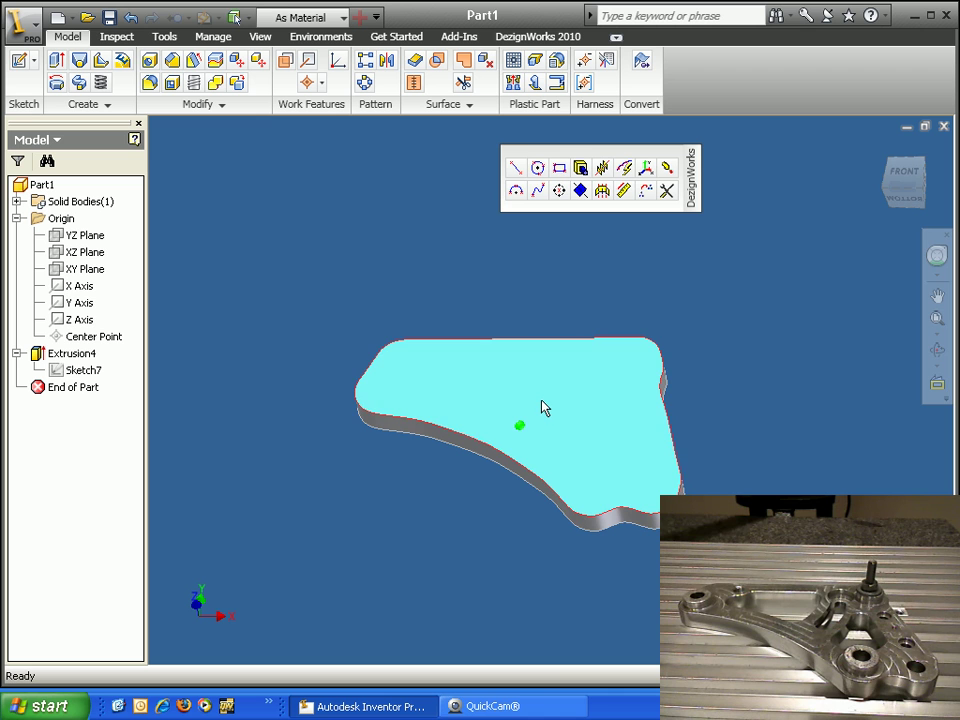
pyautogui.rightClick(543, 407)
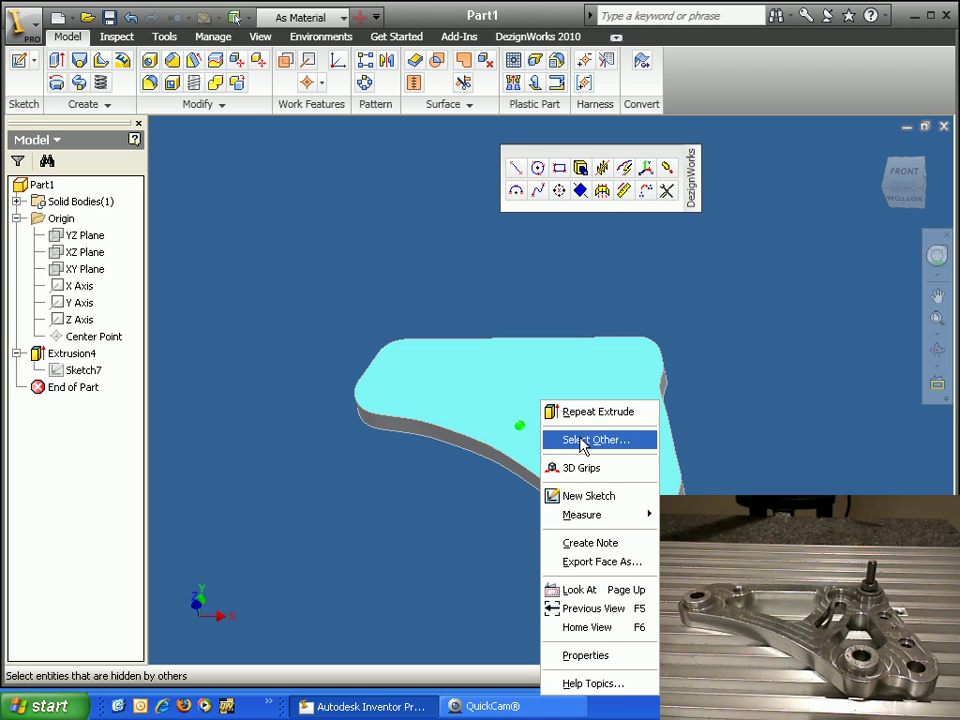
pyautogui.click(608, 495)
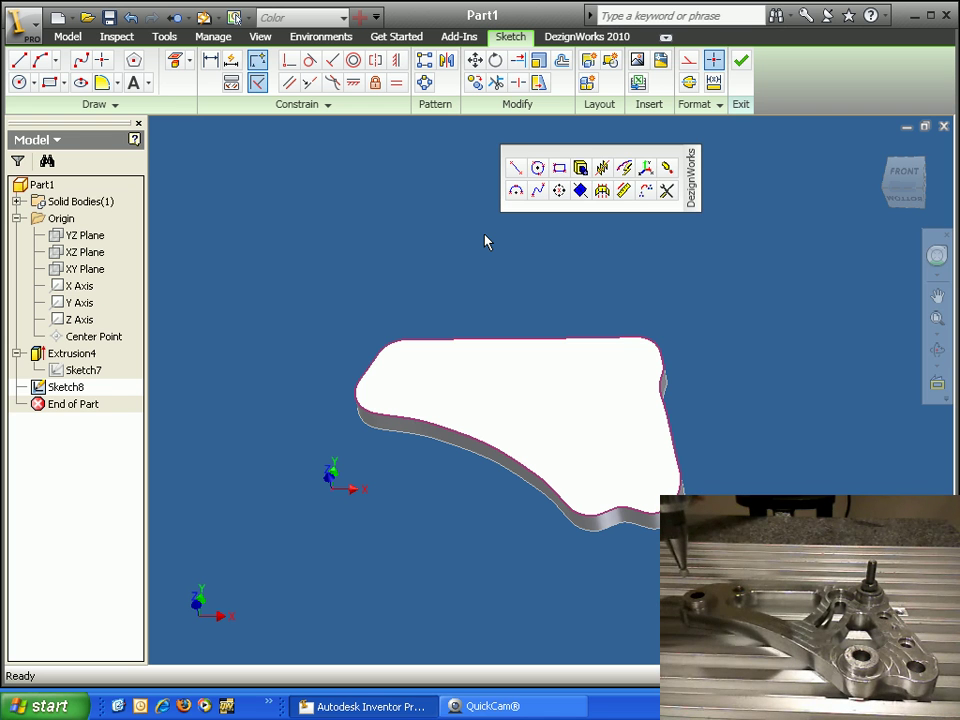
# - Digitize three circles on the boss locations with best fit left off
pyautogui.click(545, 172)
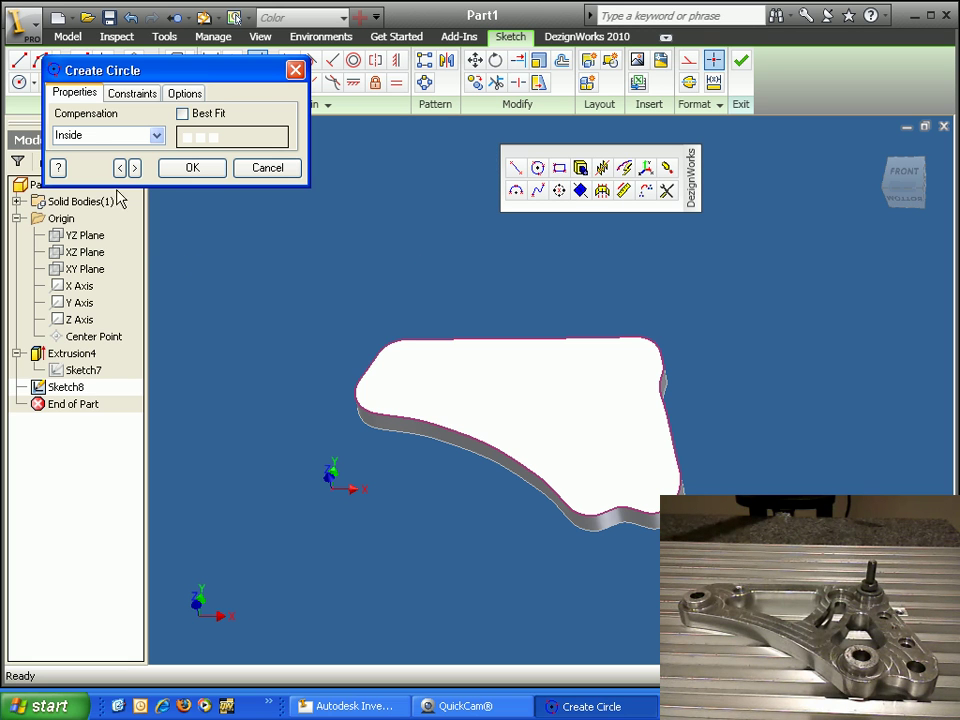
pyautogui.click(134, 96)
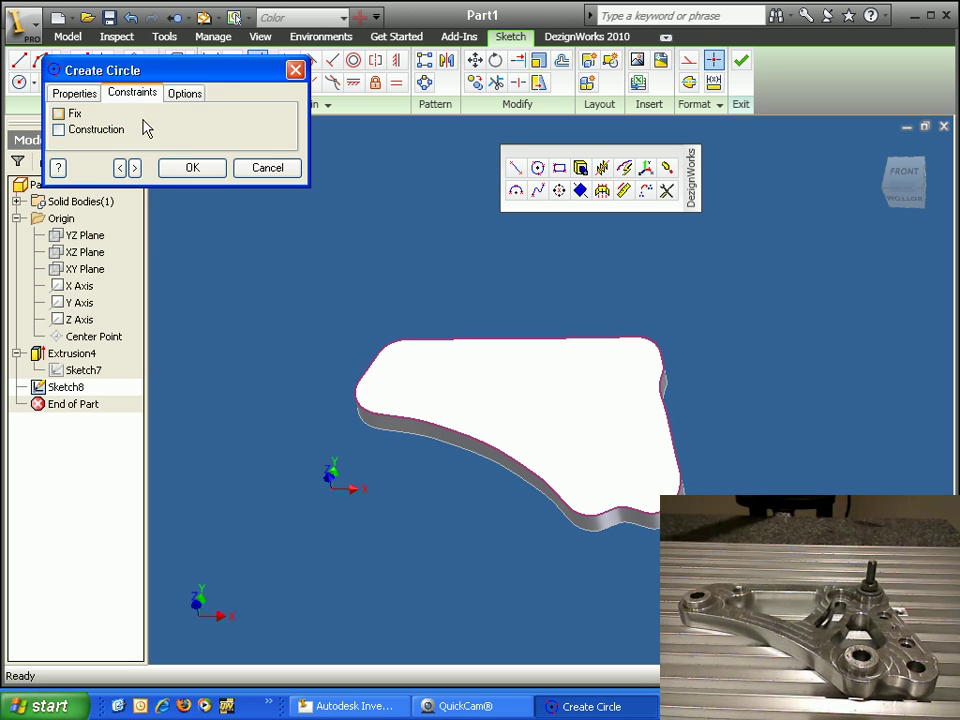
pyautogui.click(75, 93)
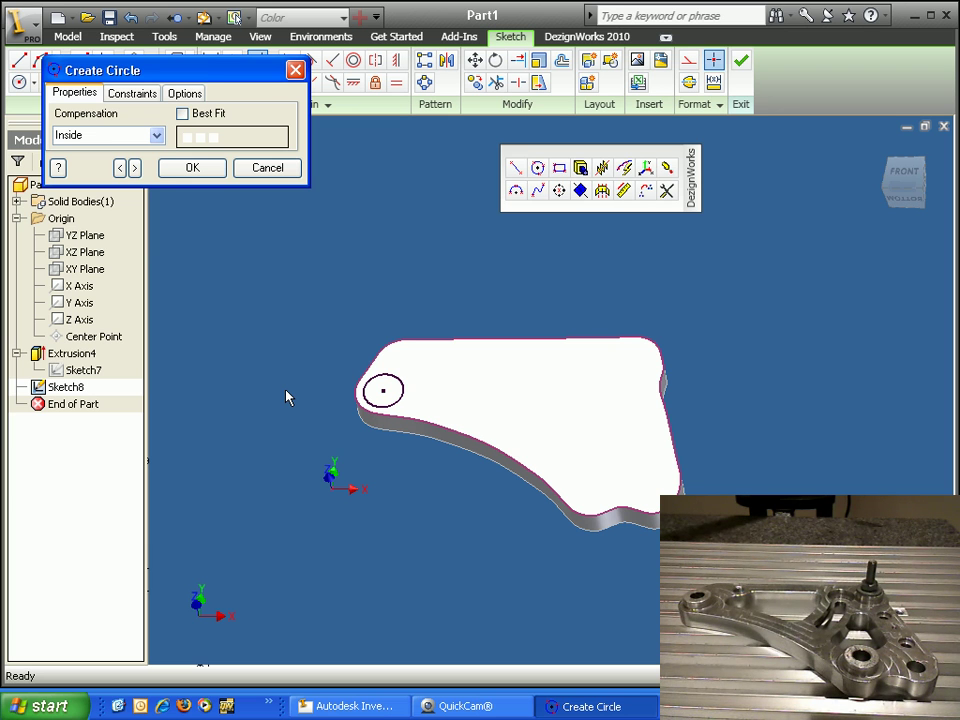
pyautogui.click(184, 116)
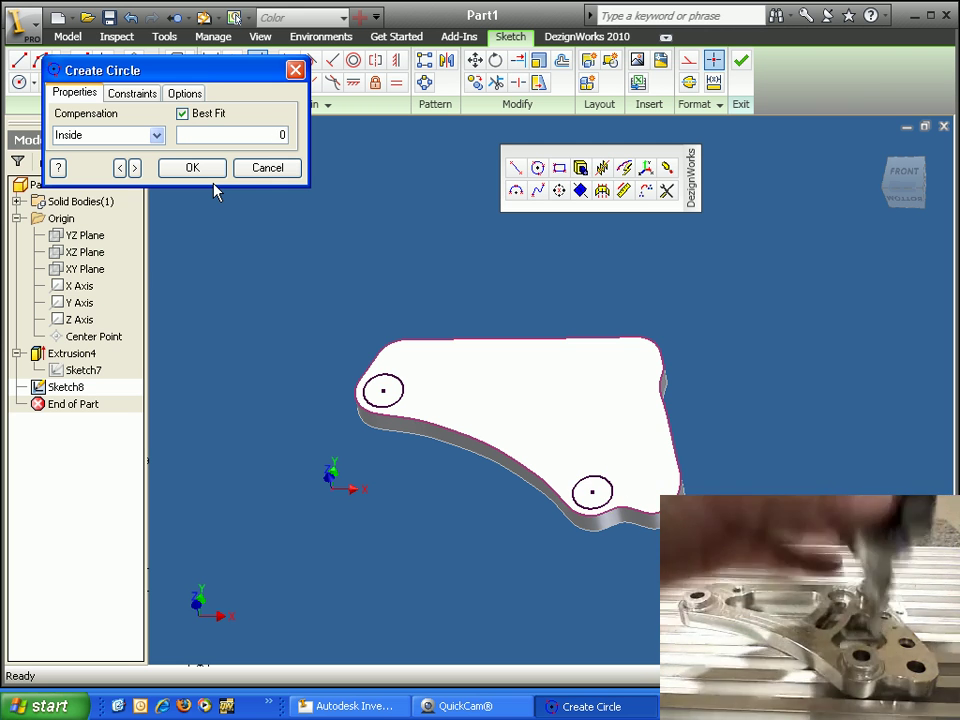
pyautogui.click(182, 114)
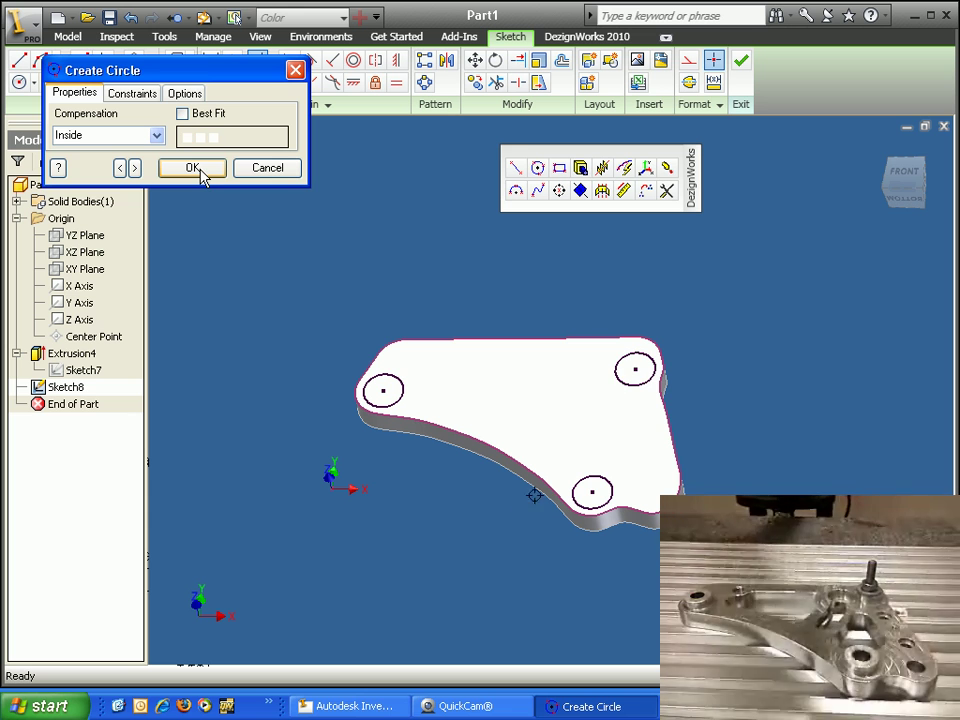
pyautogui.click(199, 170)
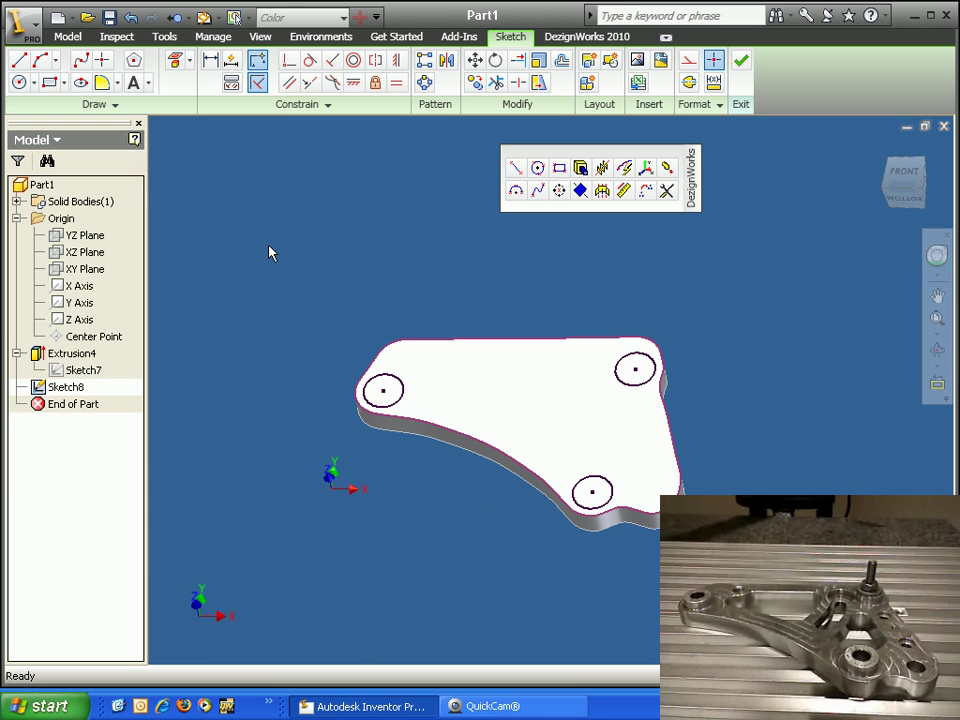
# - Extrude the left, top-right and bottom circles 0.24831 into three bosses, then return home
pyautogui.click(581, 168)
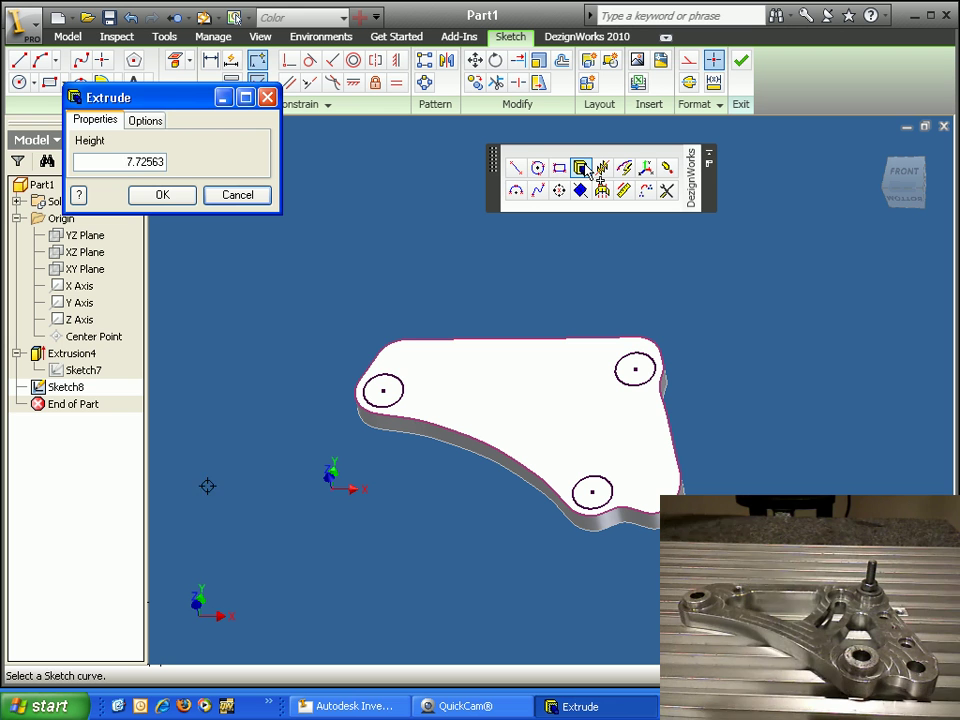
pyautogui.click(375, 366)
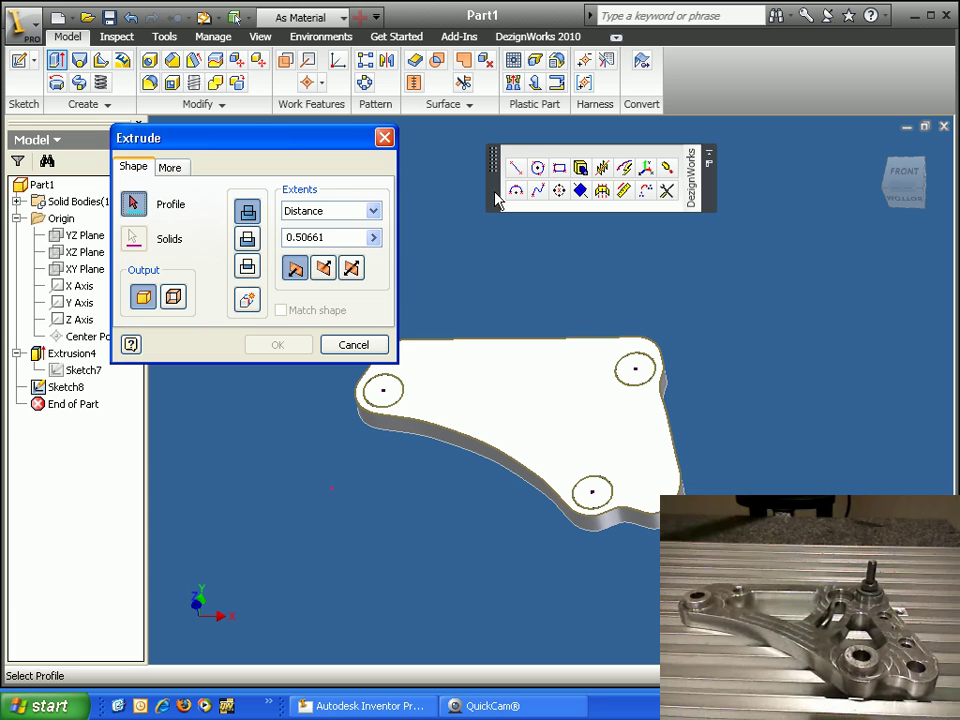
pyautogui.click(335, 237)
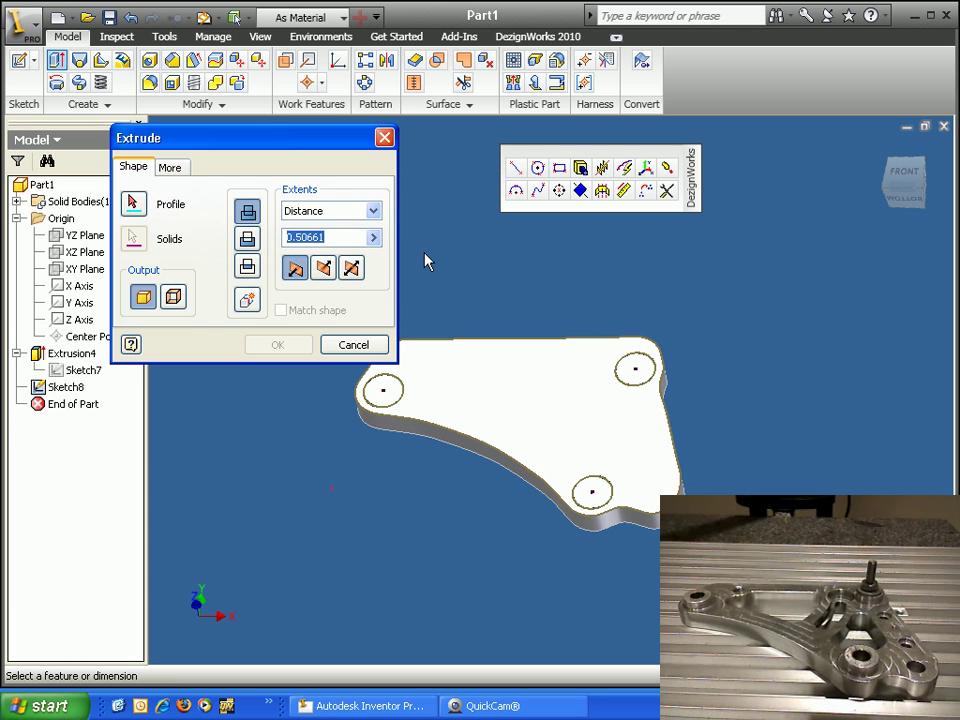
pyautogui.write('0.24831')
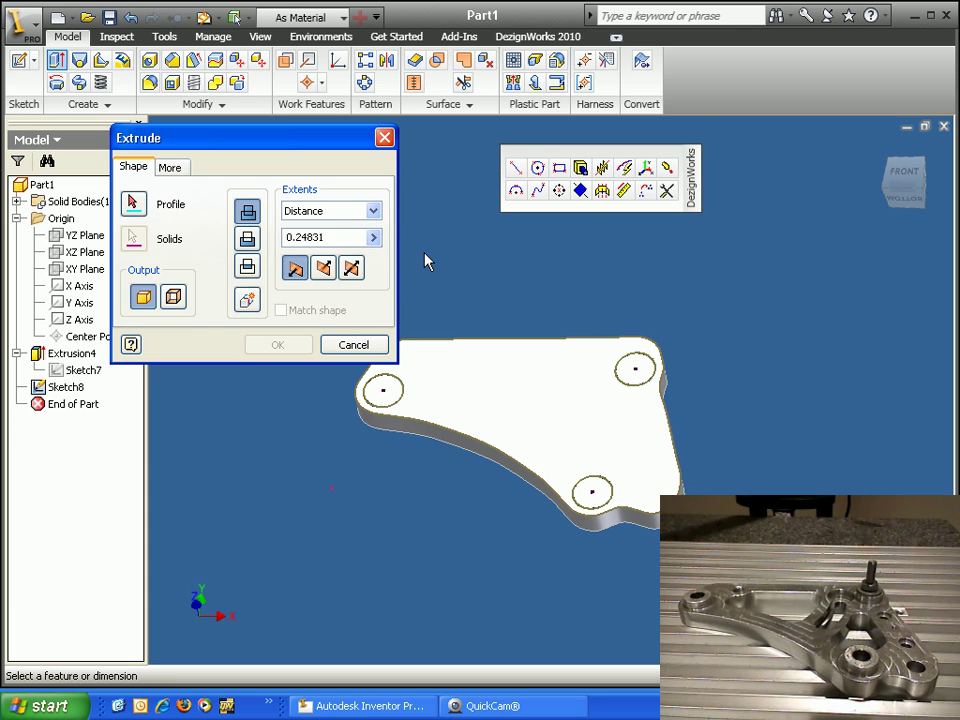
pyautogui.click(134, 206)
pyautogui.click(386, 390)
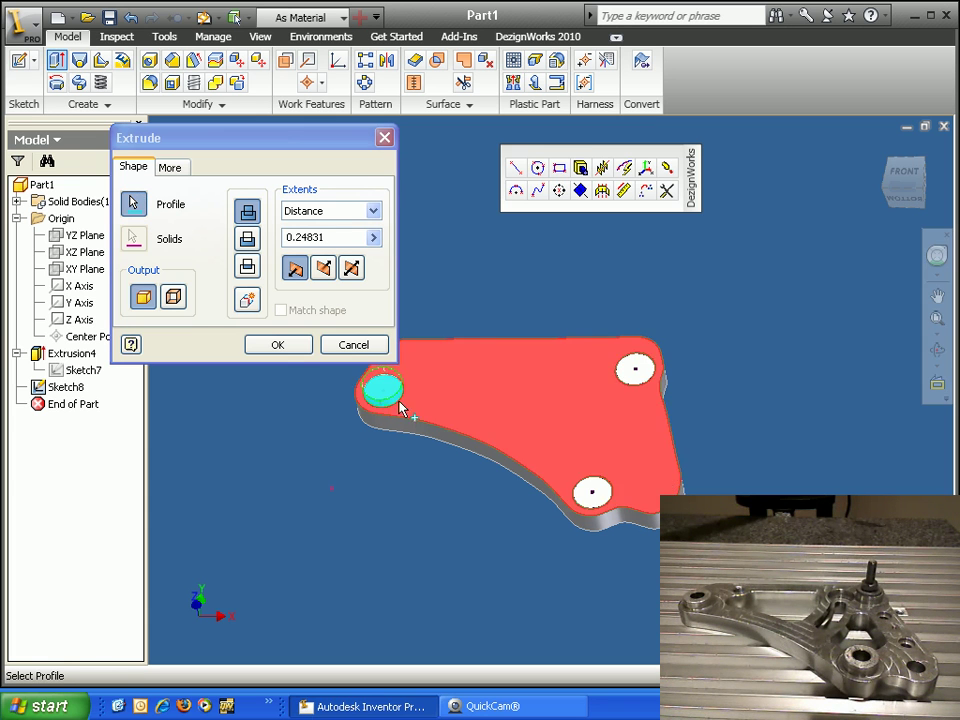
pyautogui.click(640, 370)
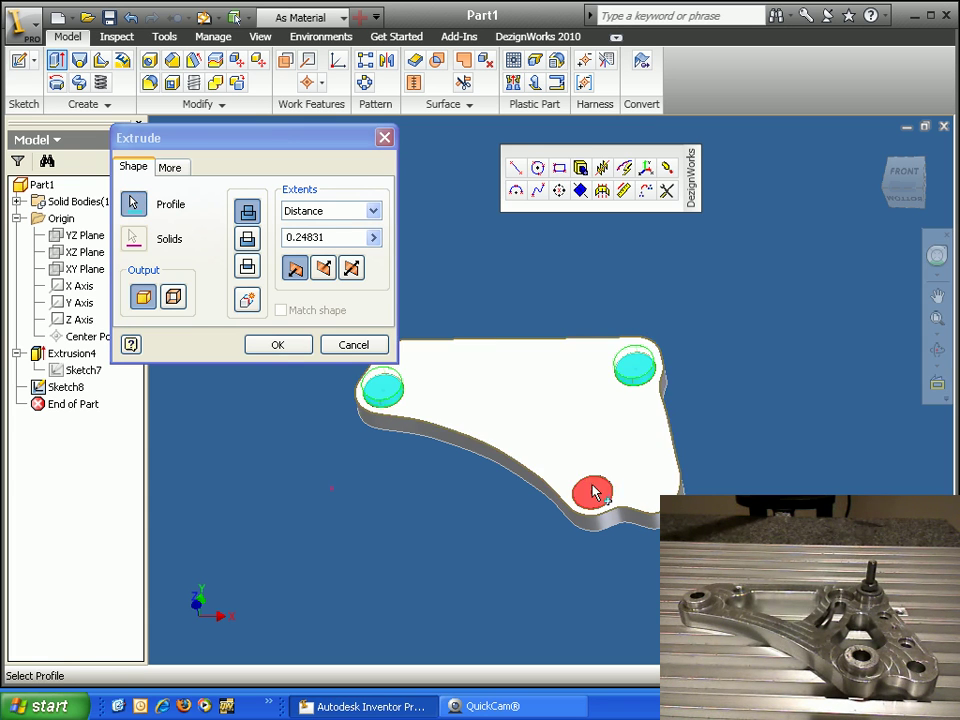
pyautogui.click(594, 490)
pyautogui.click(277, 344)
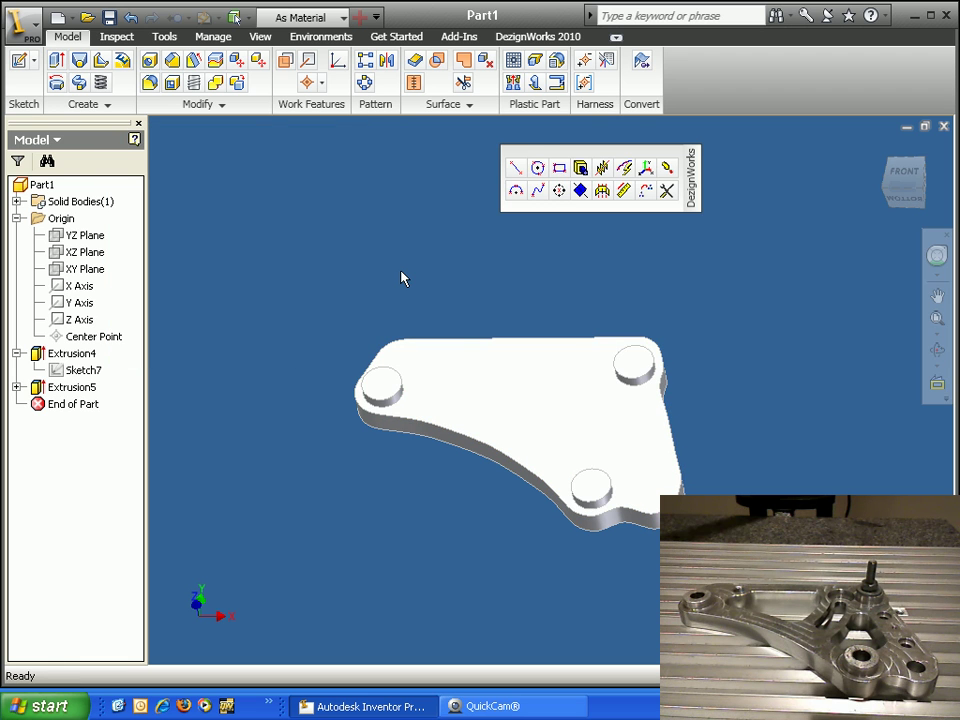
pyautogui.press('F6')
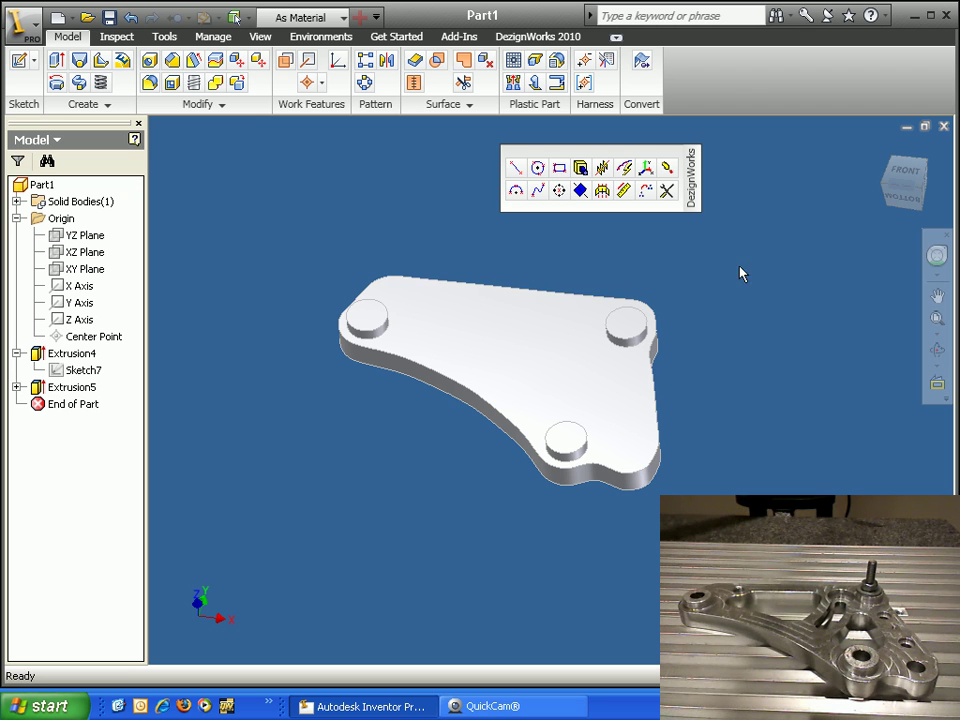
# - Start a new sketch on the plate's top face
pyautogui.click(509, 333)
pyautogui.rightClick(506, 327)
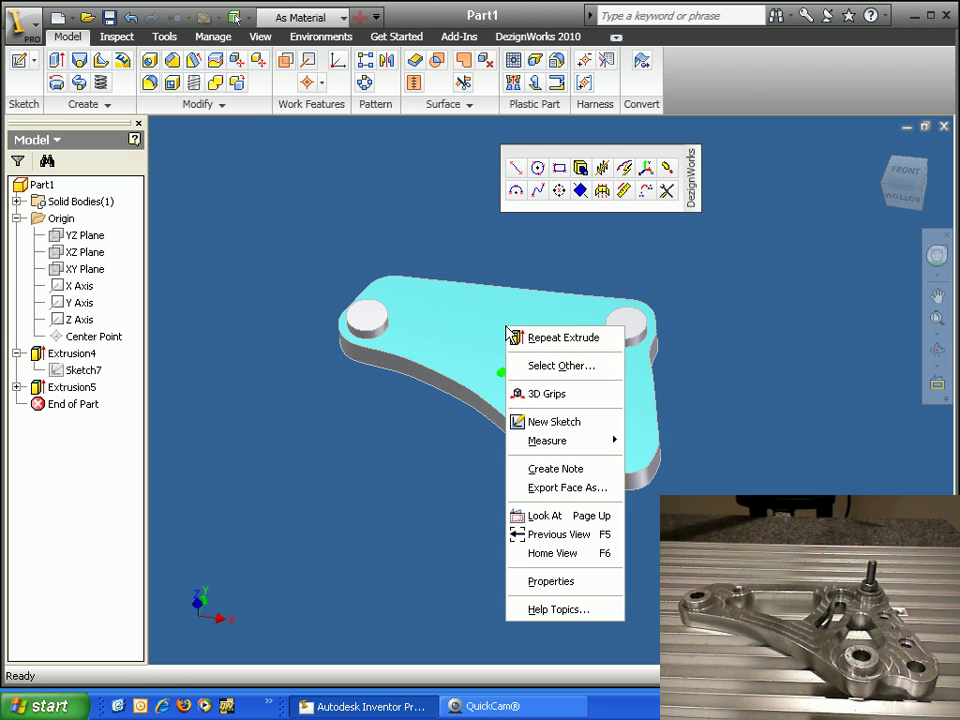
pyautogui.click(556, 422)
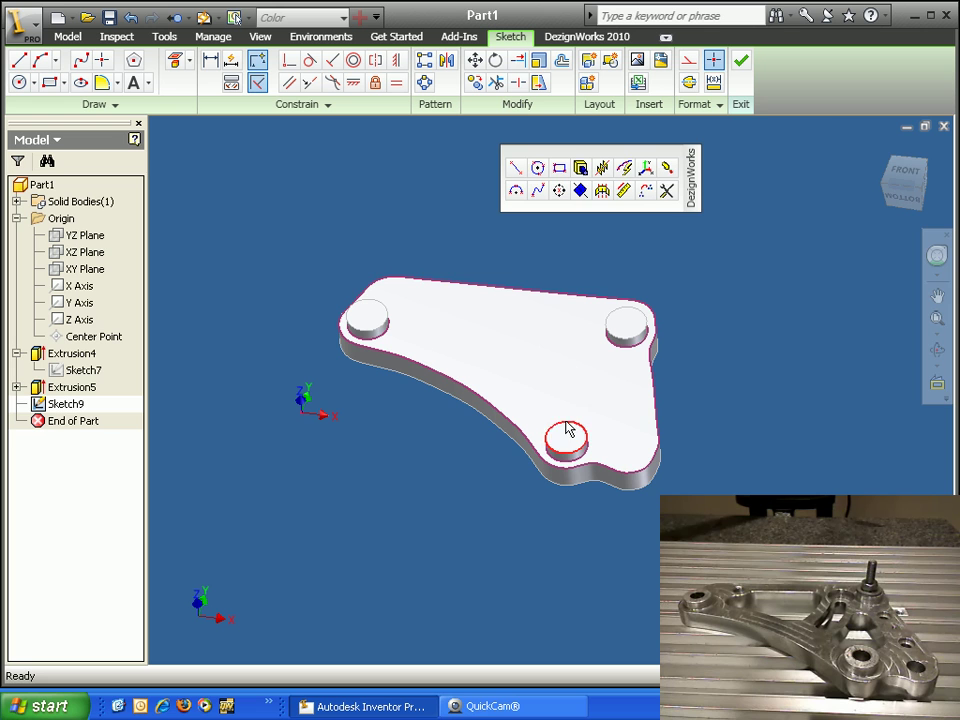
# - Digitize the two pocket outlines as separate closed splines
pyautogui.click(541, 190)
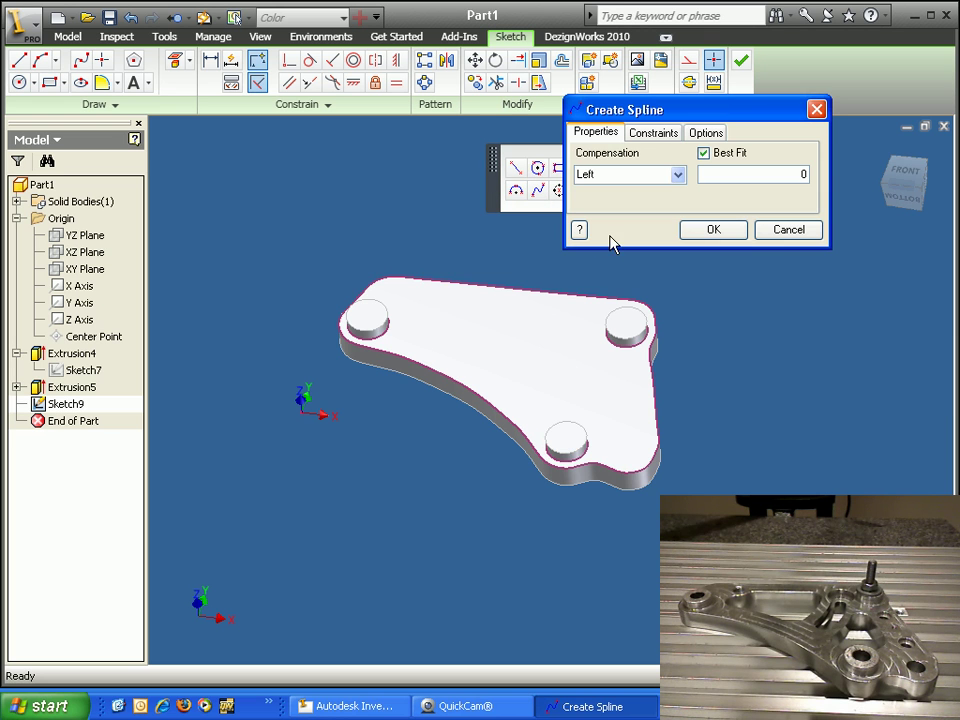
pyautogui.click(704, 133)
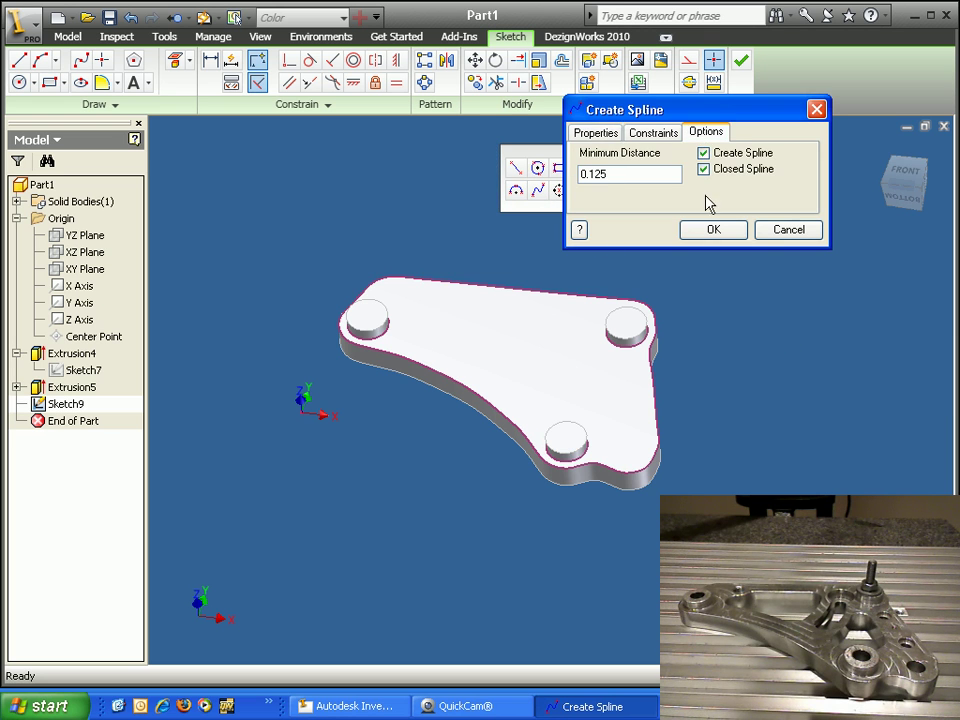
pyautogui.click(600, 134)
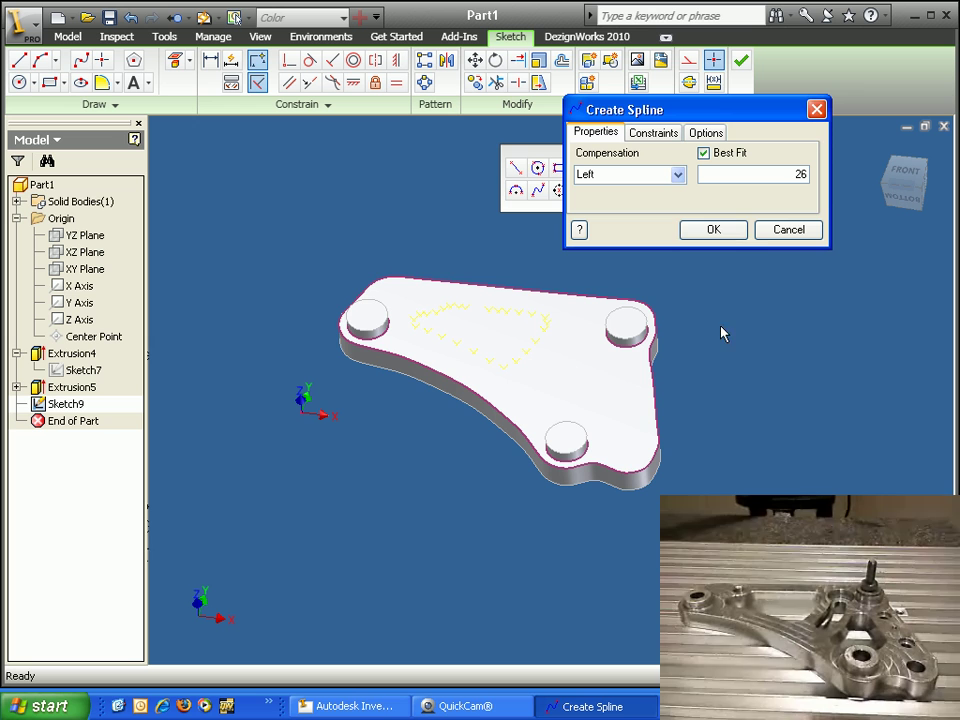
pyautogui.click(746, 236)
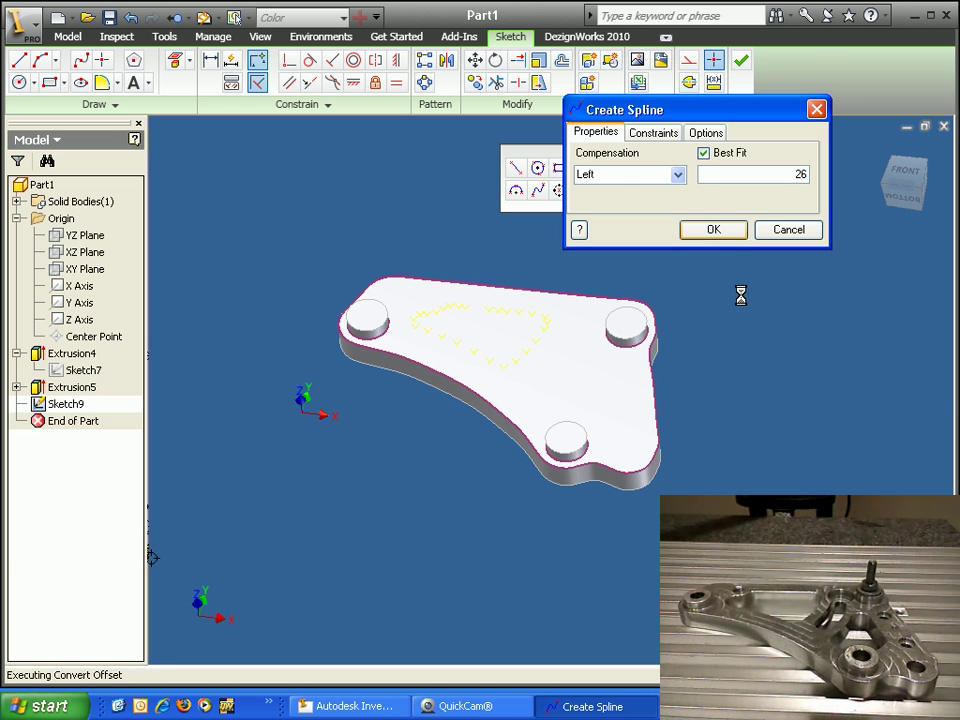
pyautogui.click(546, 196)
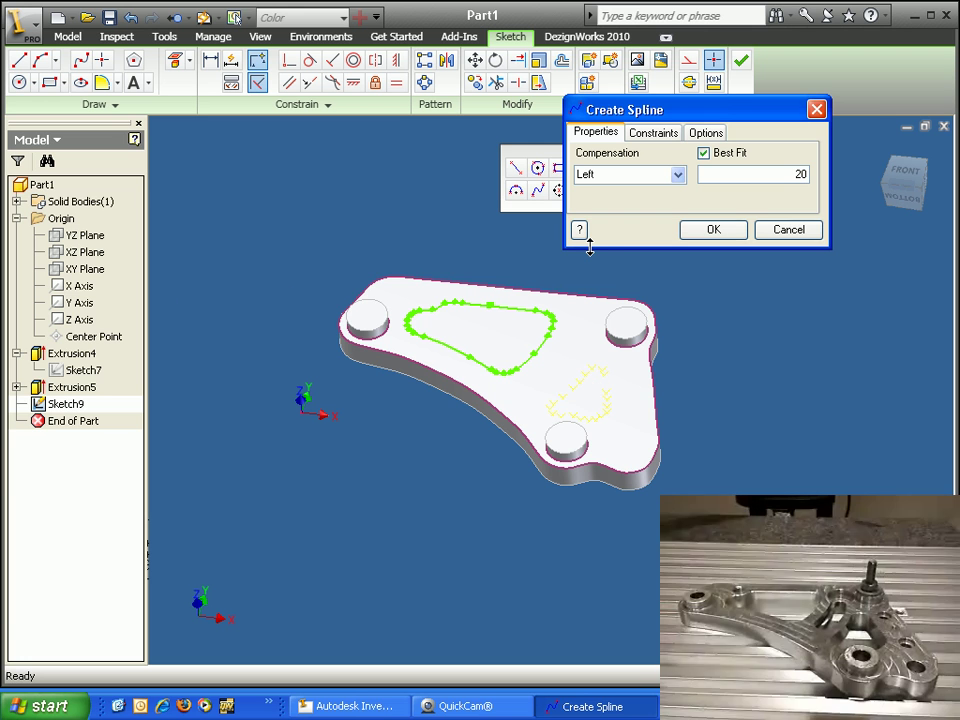
pyautogui.click(720, 231)
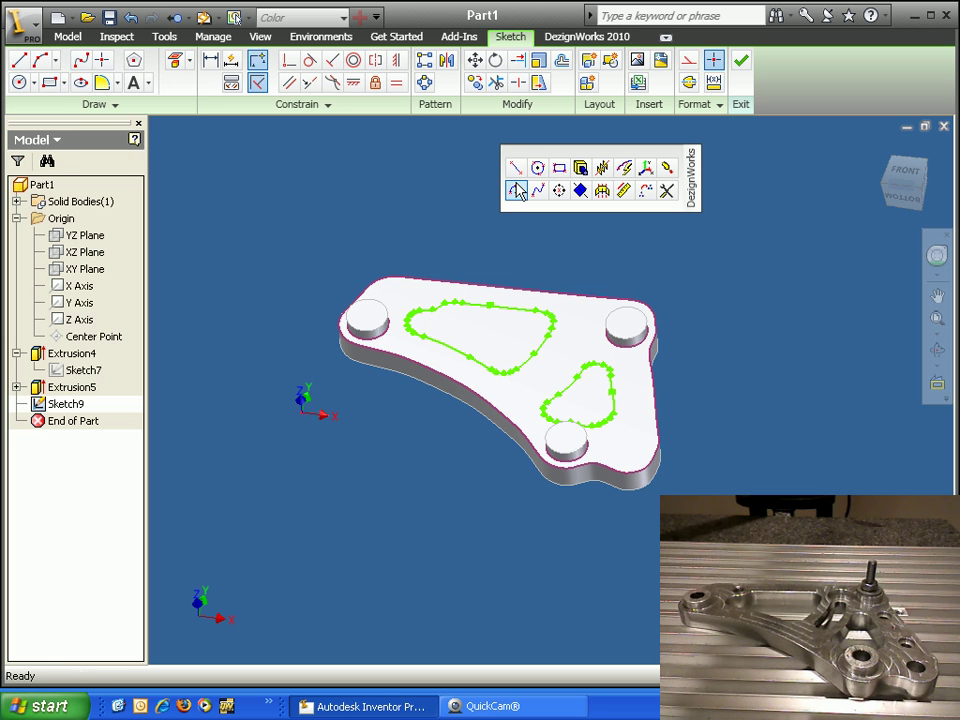
# - Cut both pocket outlines 0.76868 deep in the flipped direction
pyautogui.click(581, 168)
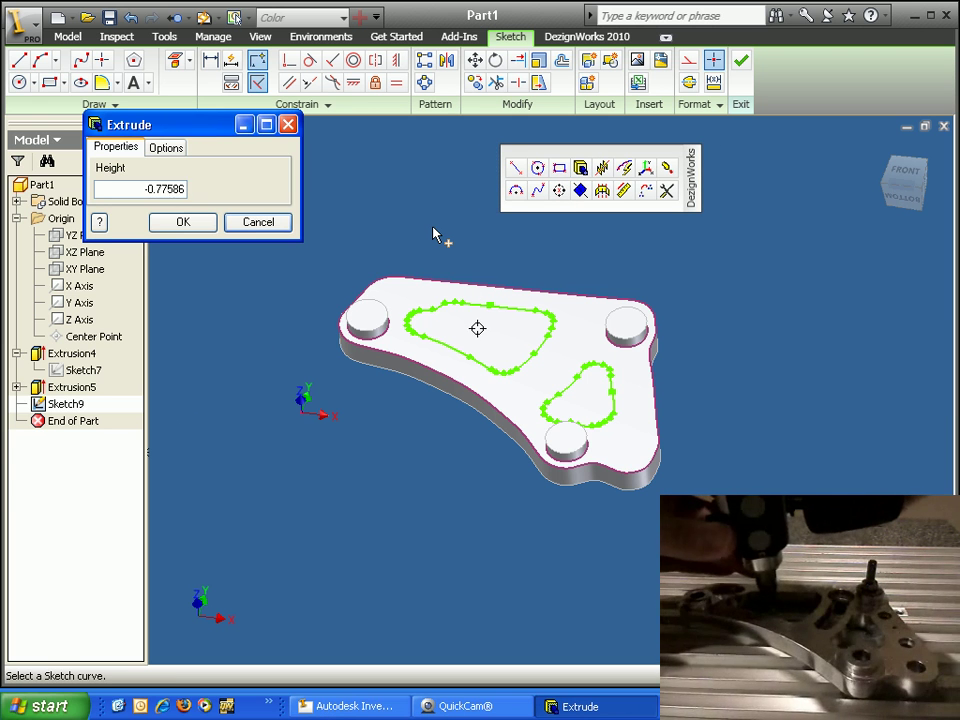
pyautogui.press('Return')
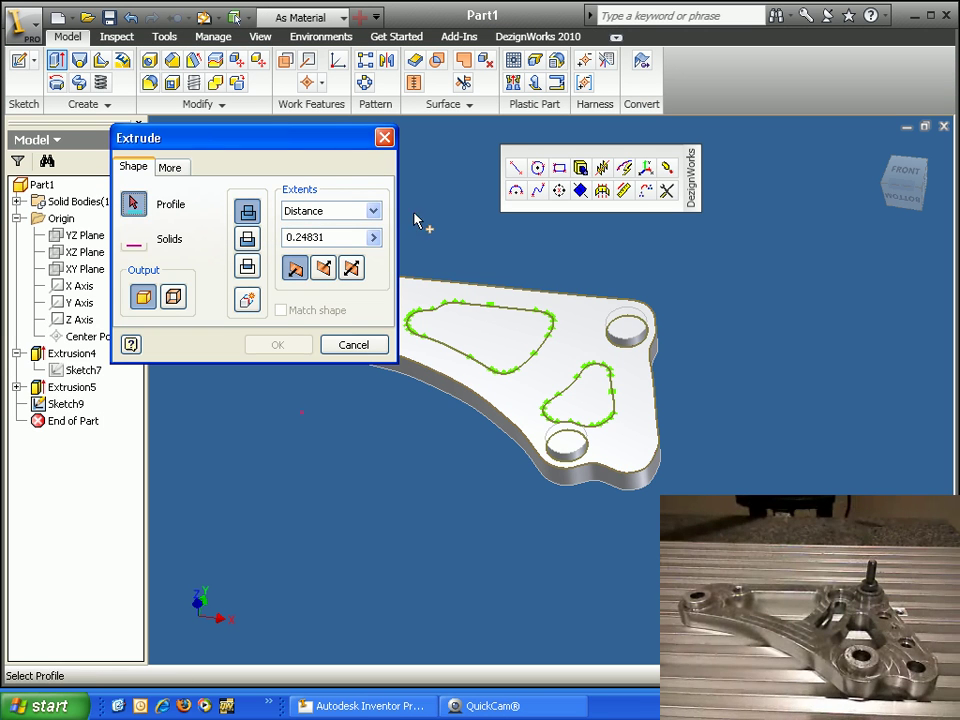
pyautogui.moveTo(341, 242); pyautogui.dragTo(314, 240)
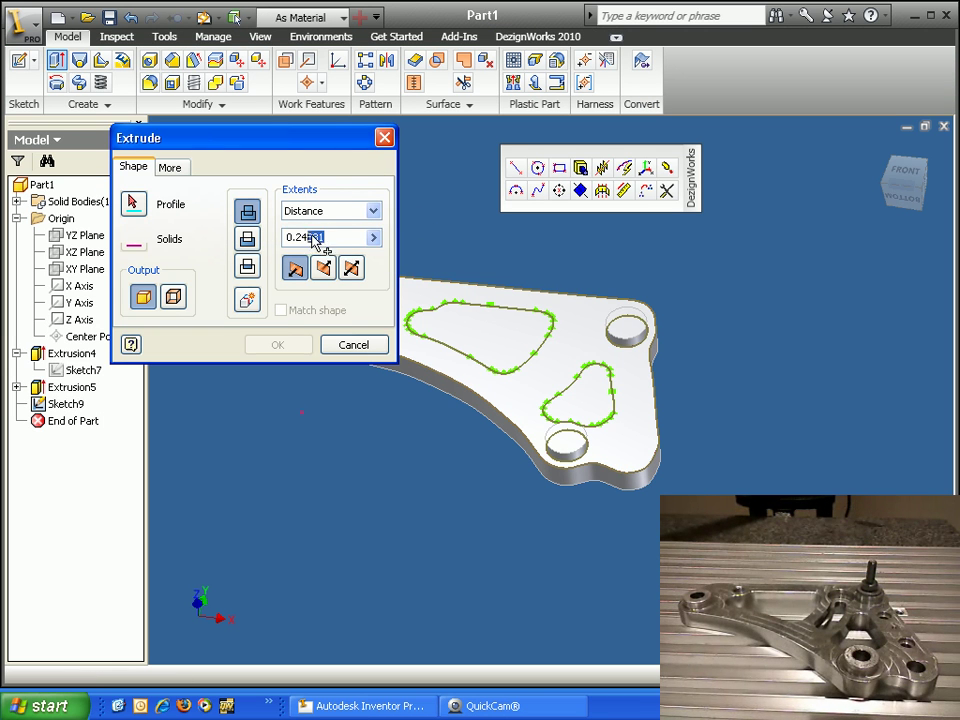
pyautogui.click(250, 238)
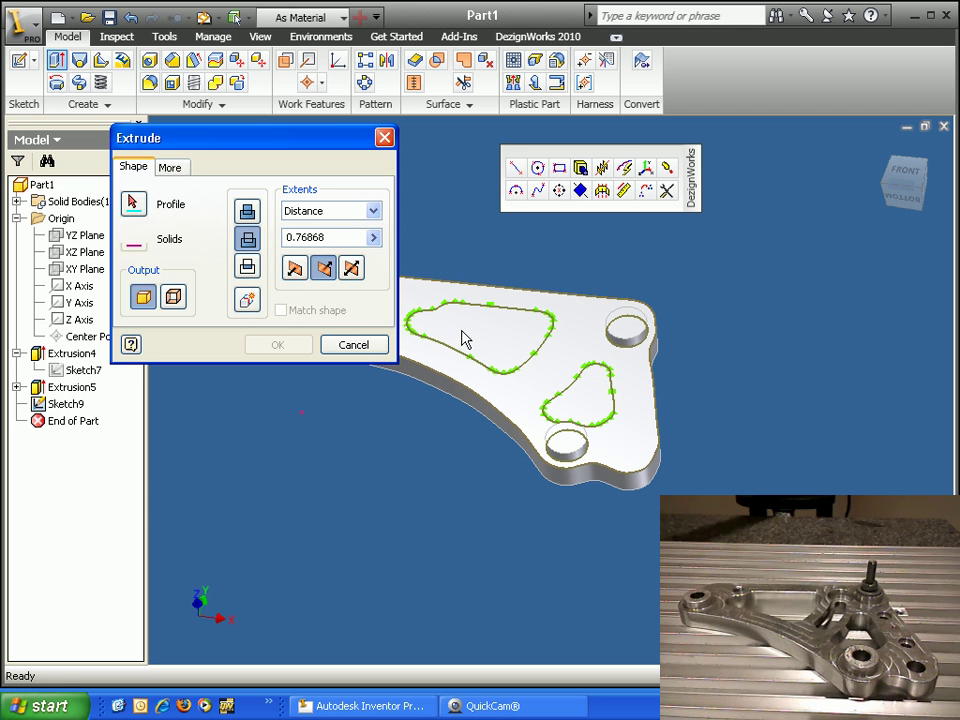
pyautogui.click(133, 203)
pyautogui.click(468, 330)
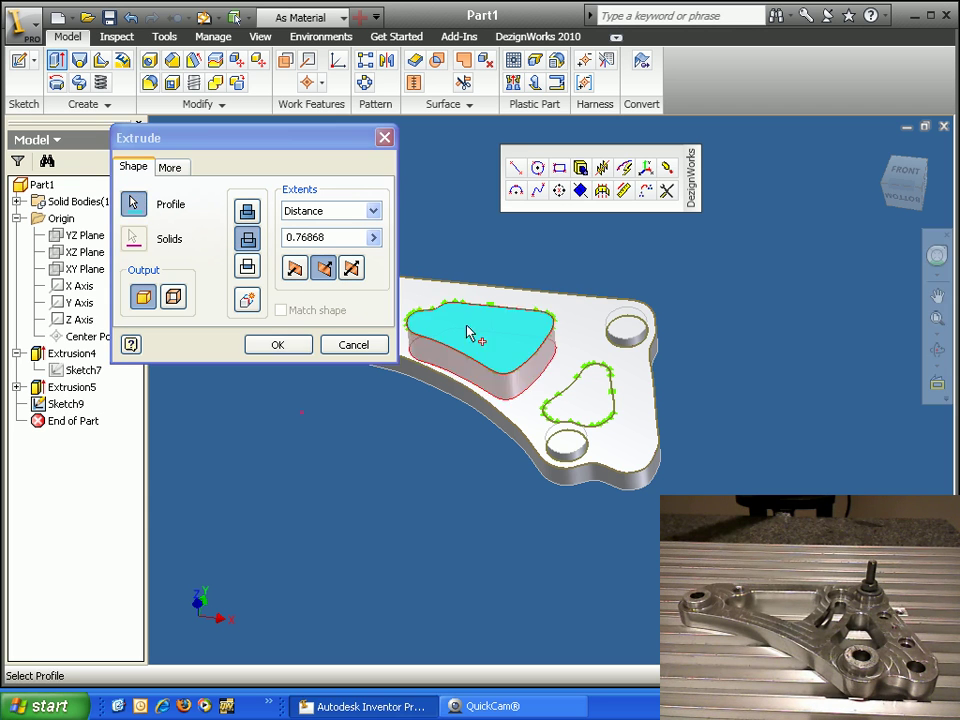
pyautogui.click(604, 409)
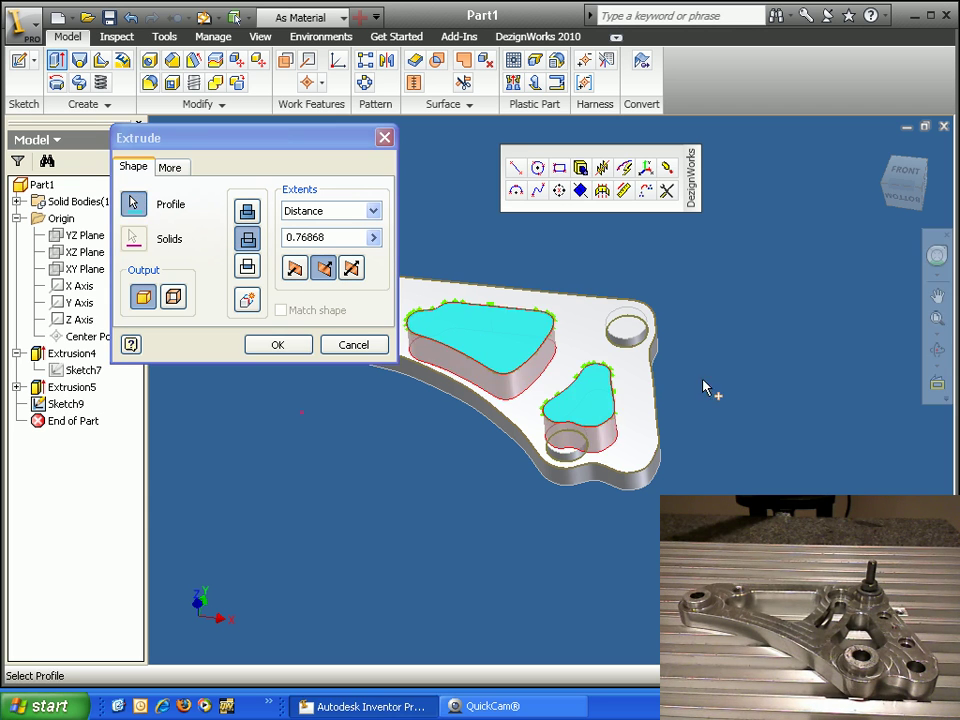
pyautogui.click(757, 369)
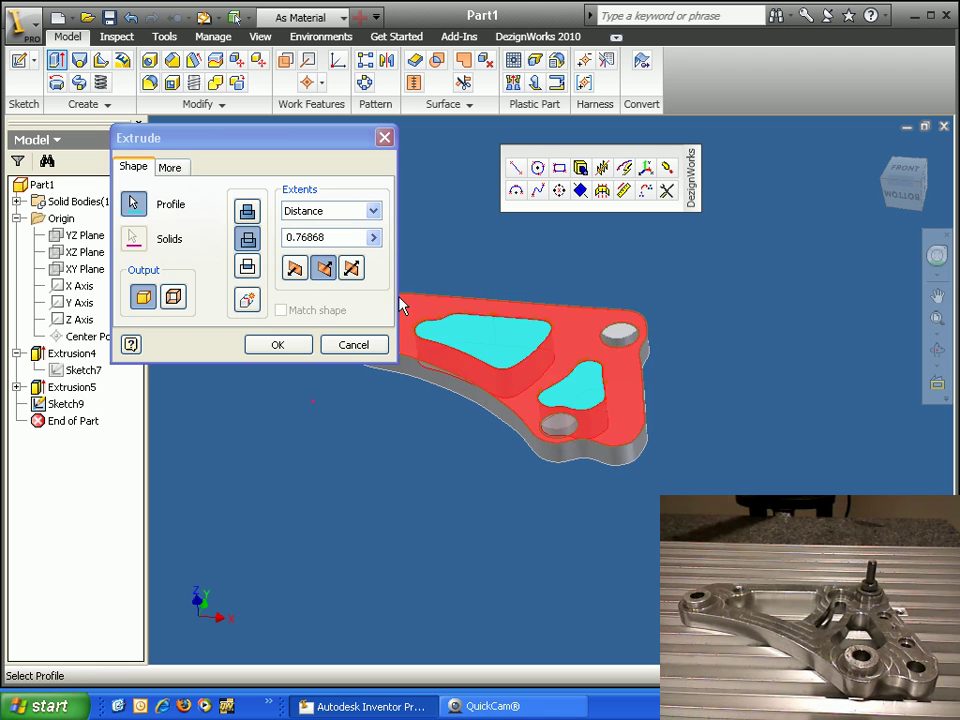
pyautogui.click(279, 344)
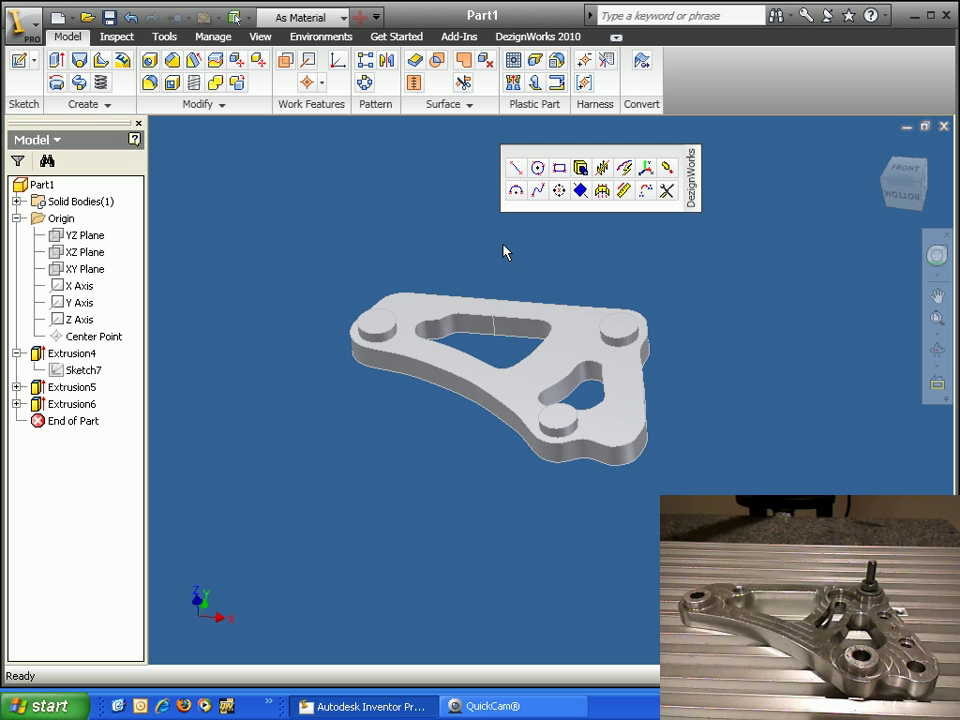
# - Return to the home view and select the plate's top face for a new sketch
pyautogui.press('F6')
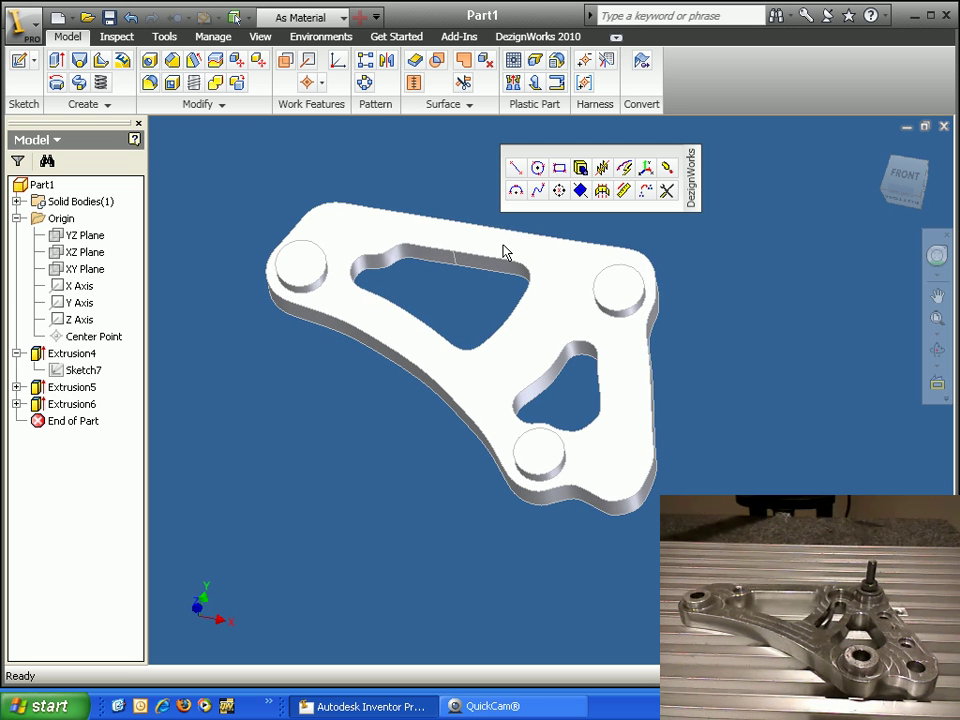
pyautogui.moveTo(401, 228)
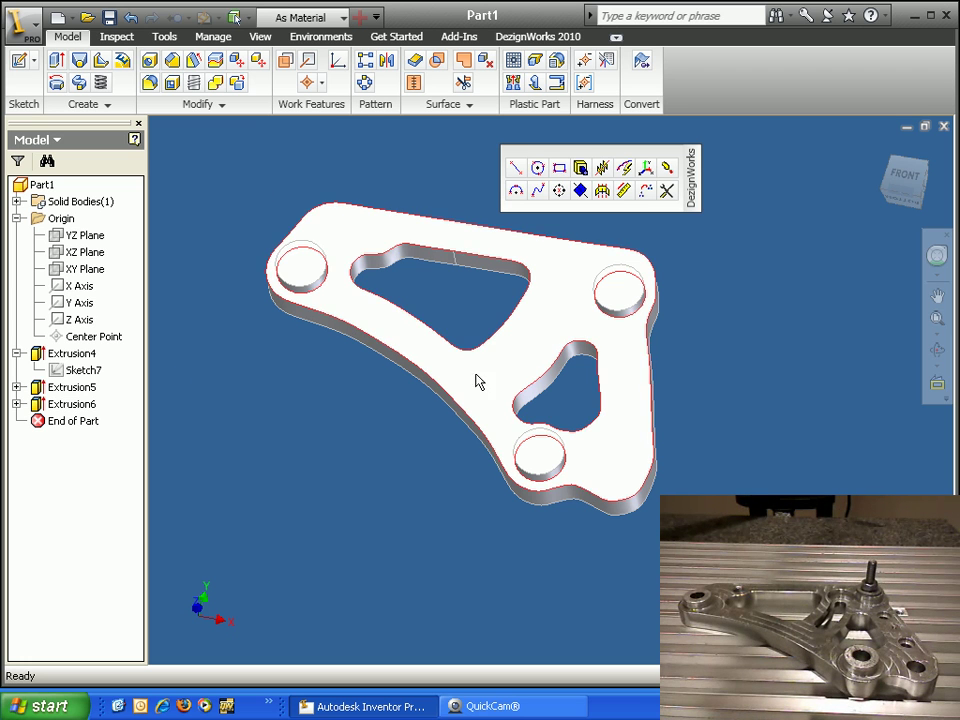
pyautogui.click(545, 338)
pyautogui.rightClick(545, 338)
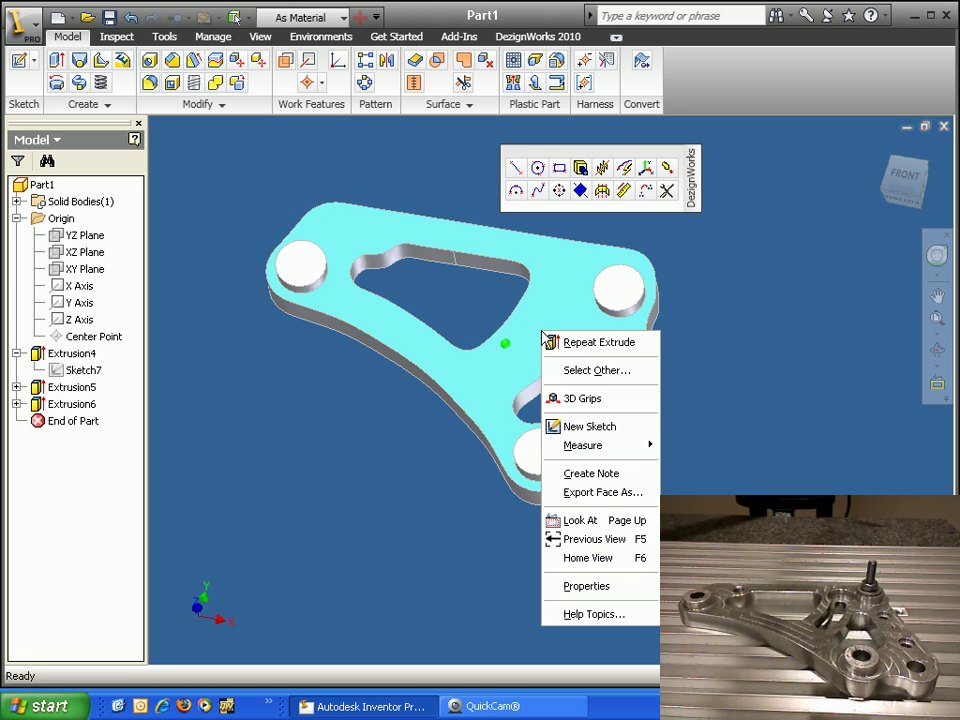
# - Open the new sketch and set up a circle with Outside compensation, Best Fit, and no fix
pyautogui.click(629, 428)
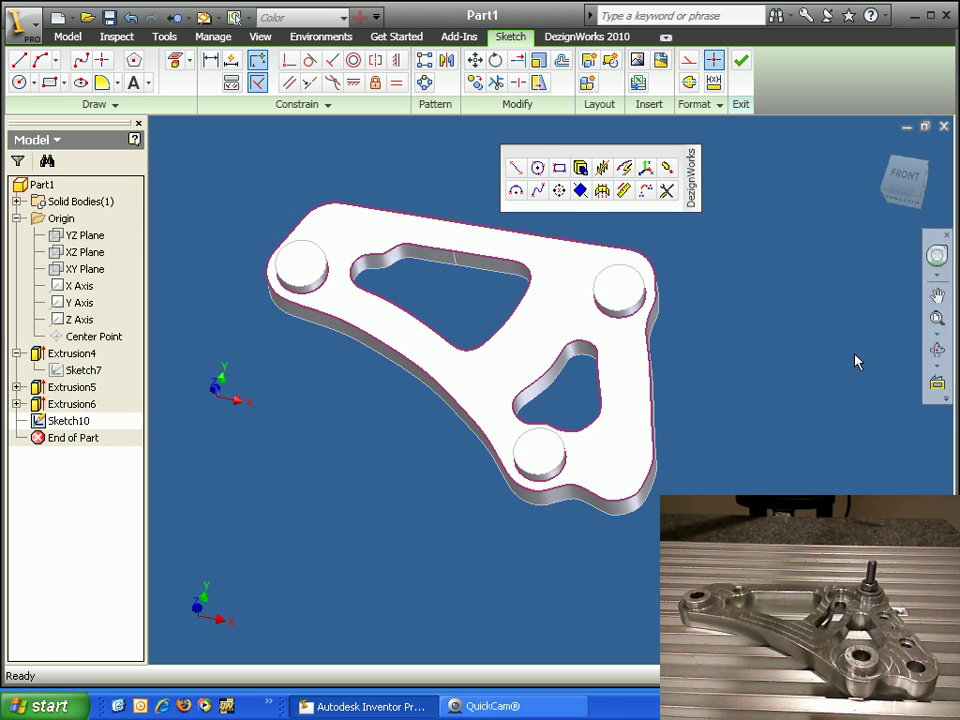
pyautogui.click(538, 168)
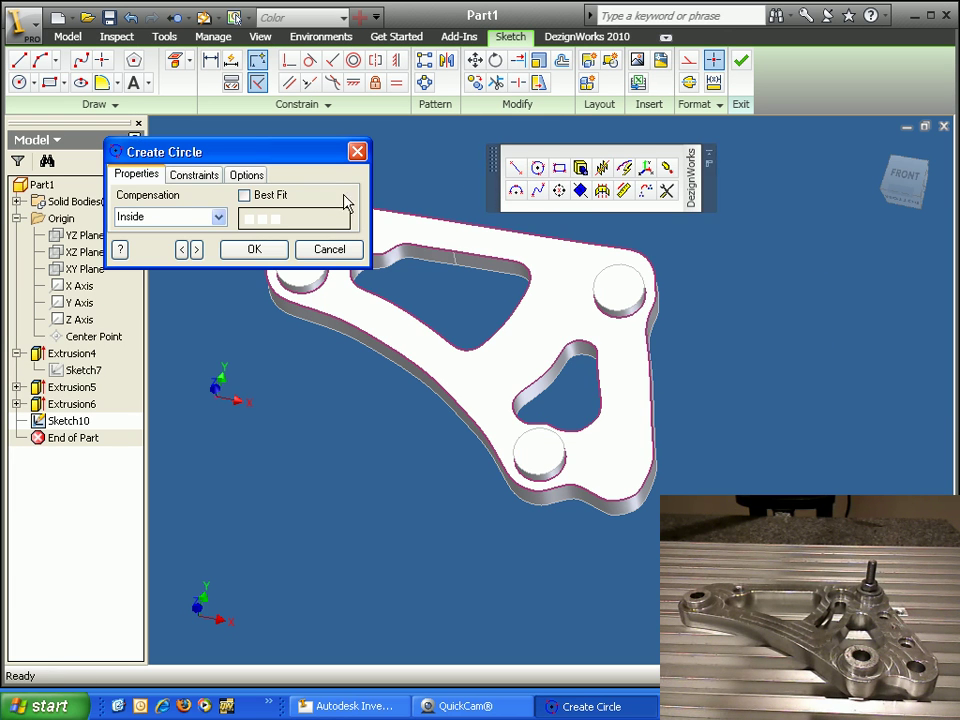
pyautogui.click(219, 216)
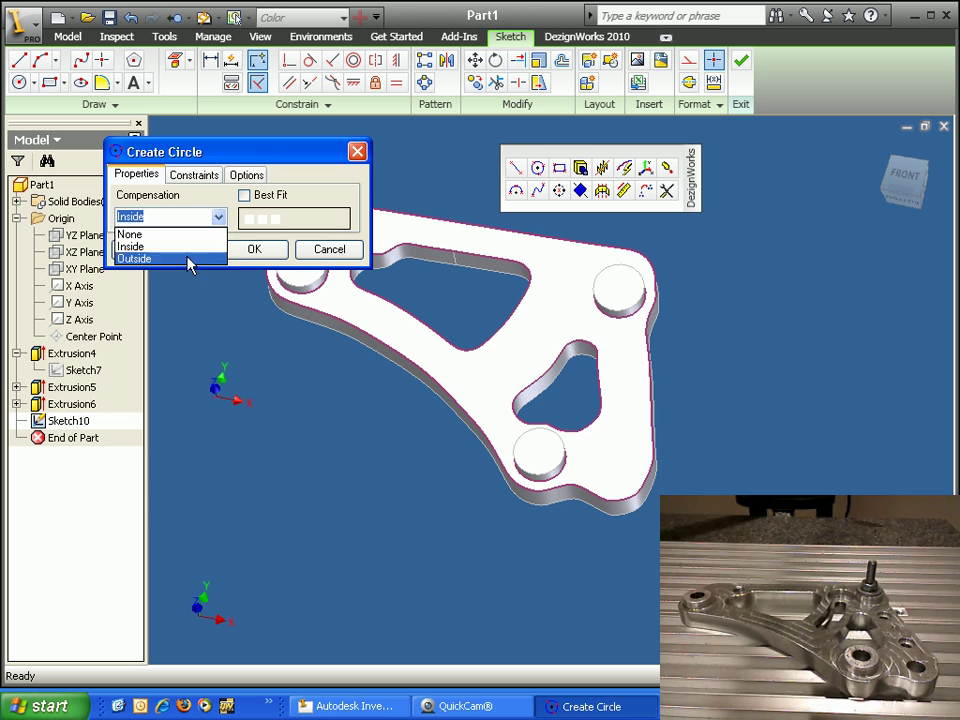
pyautogui.click(190, 259)
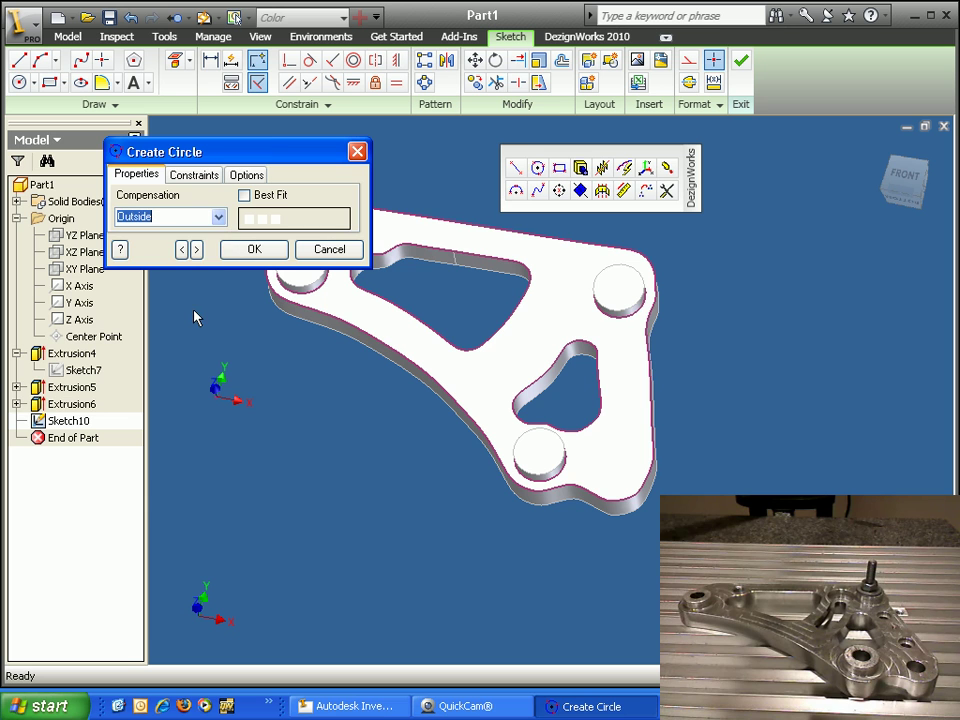
pyautogui.click(194, 175)
pyautogui.click(136, 174)
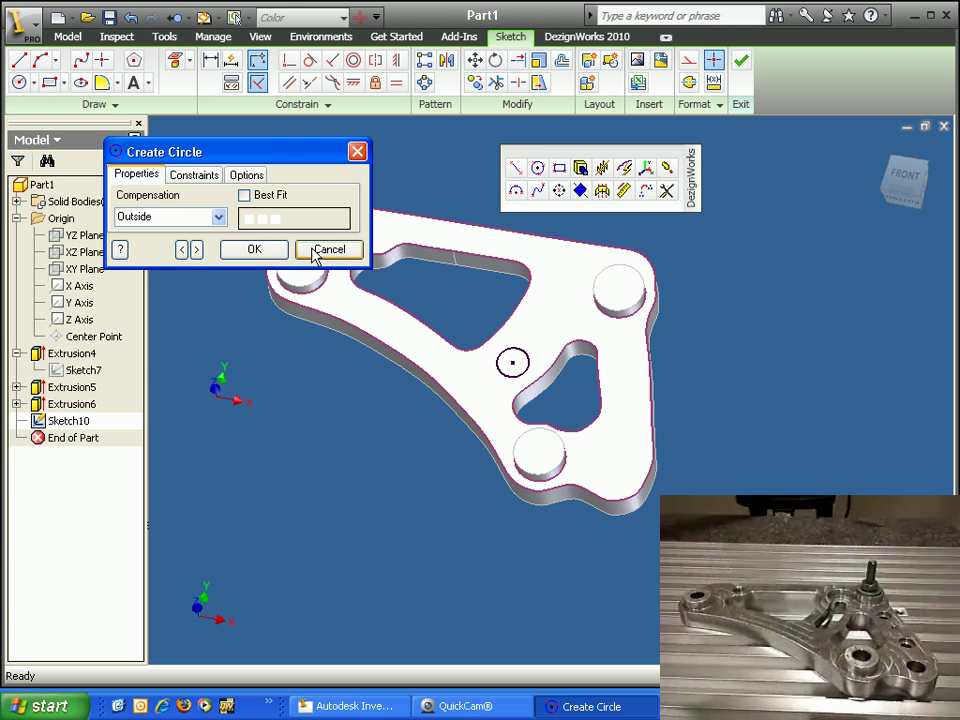
pyautogui.click(244, 196)
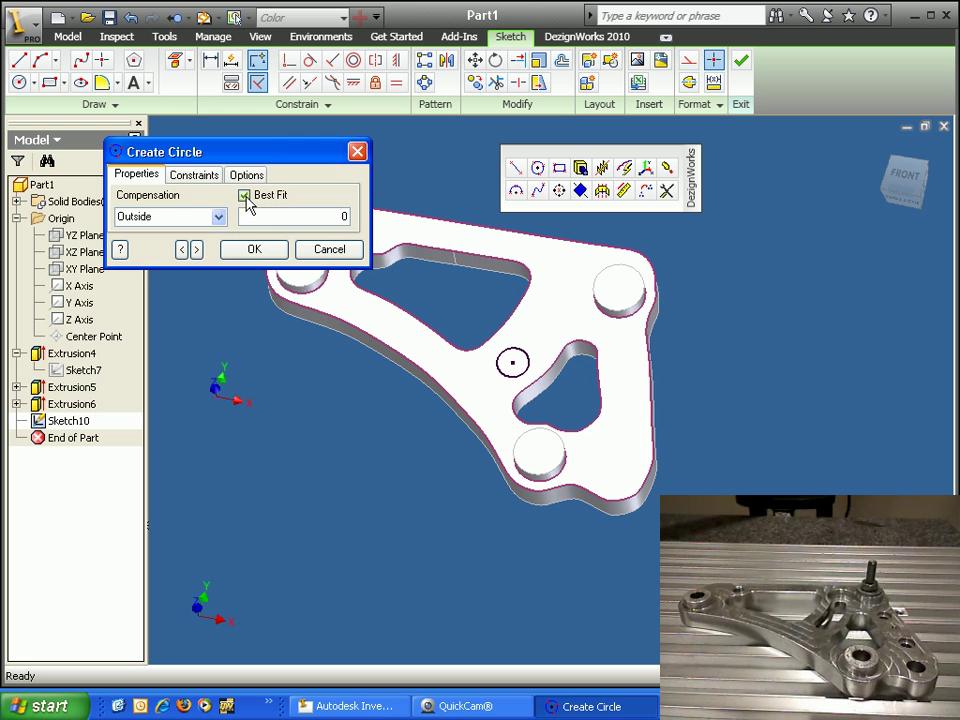
pyautogui.click(194, 175)
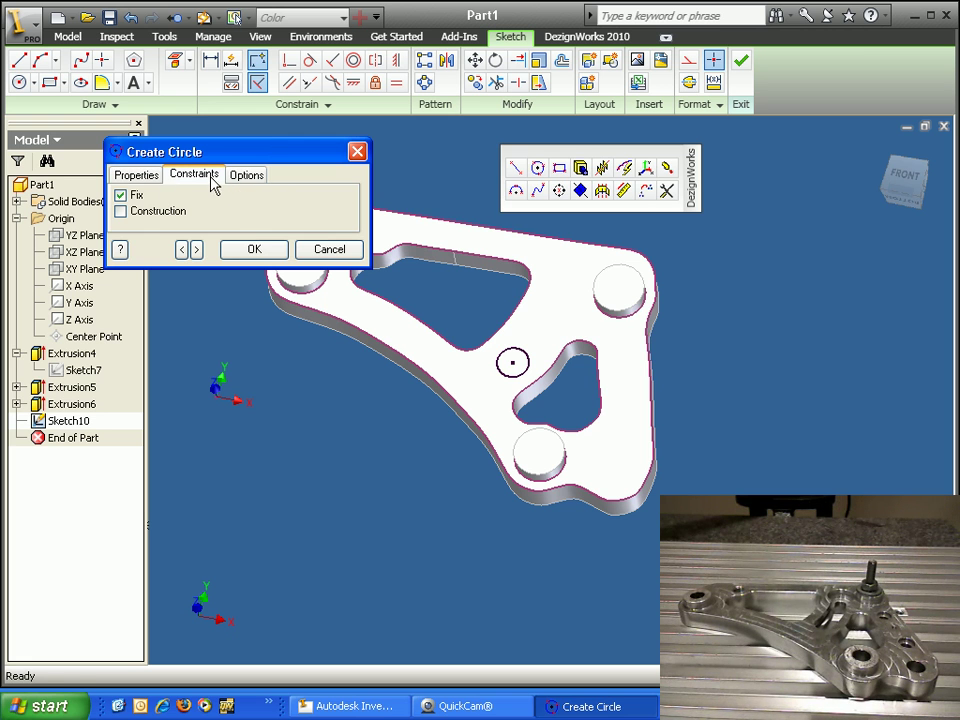
pyautogui.click(121, 196)
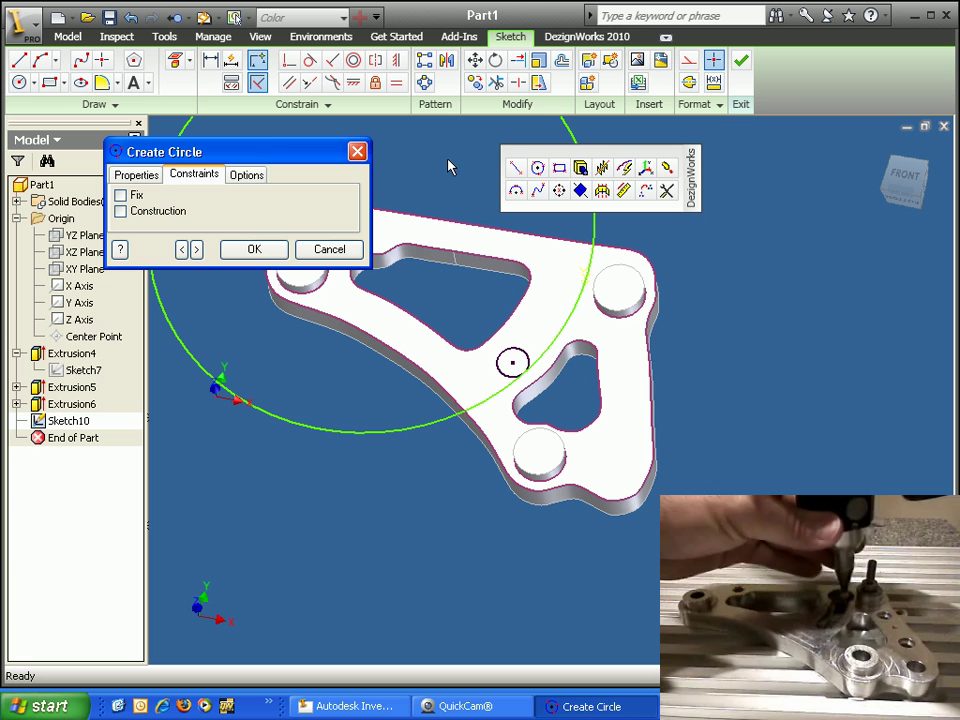
# - Capture a second circle near the right boss with Inside compensation
pyautogui.click(568, 280)
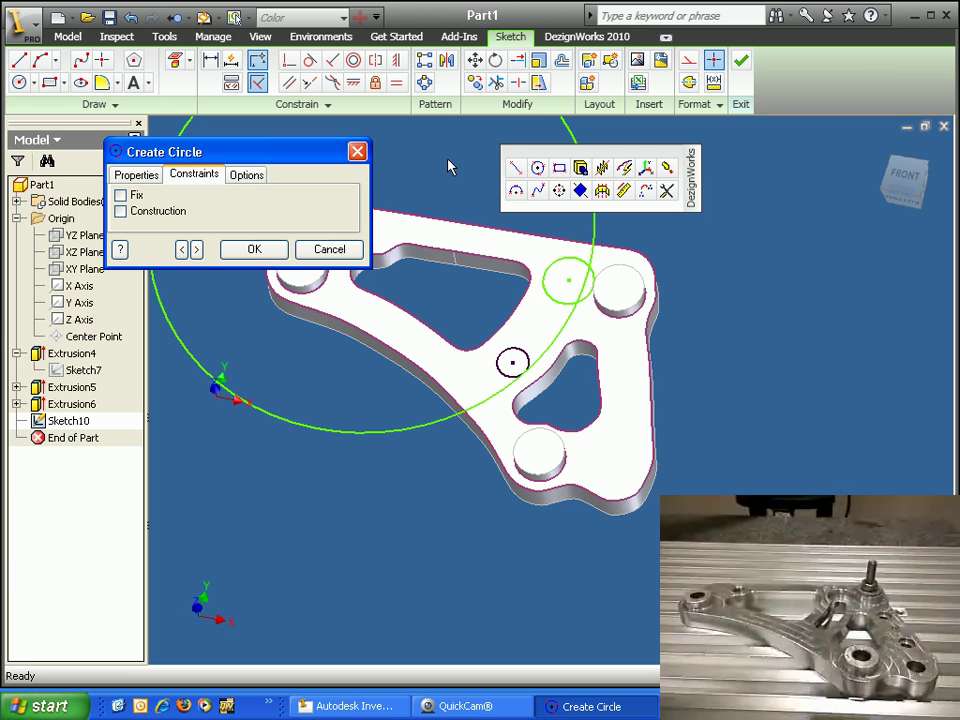
pyautogui.click(135, 176)
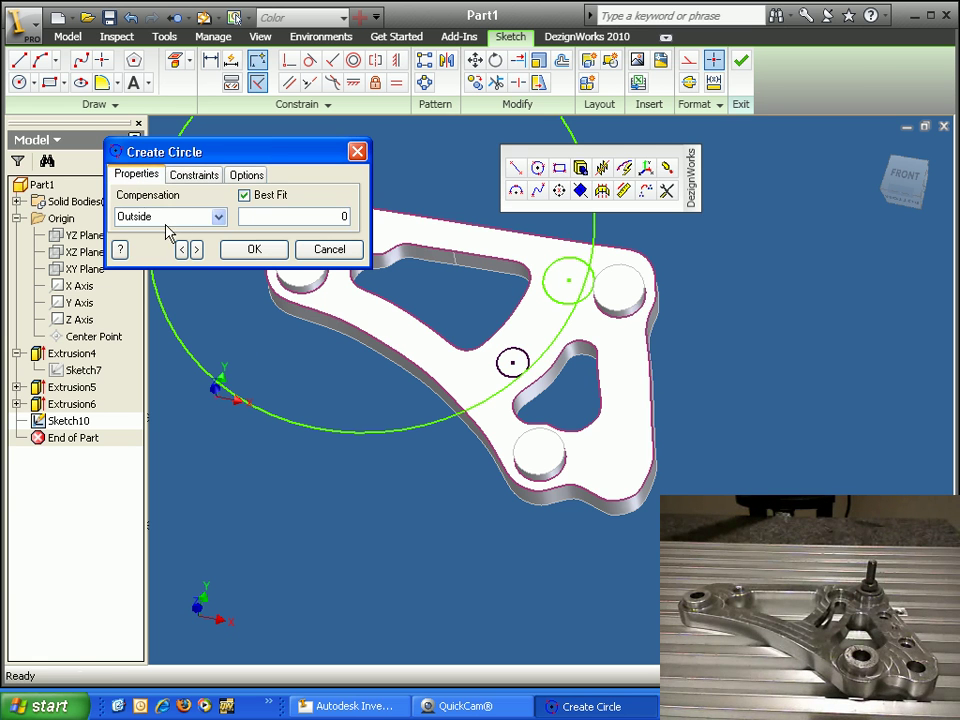
pyautogui.click(215, 218)
pyautogui.click(200, 246)
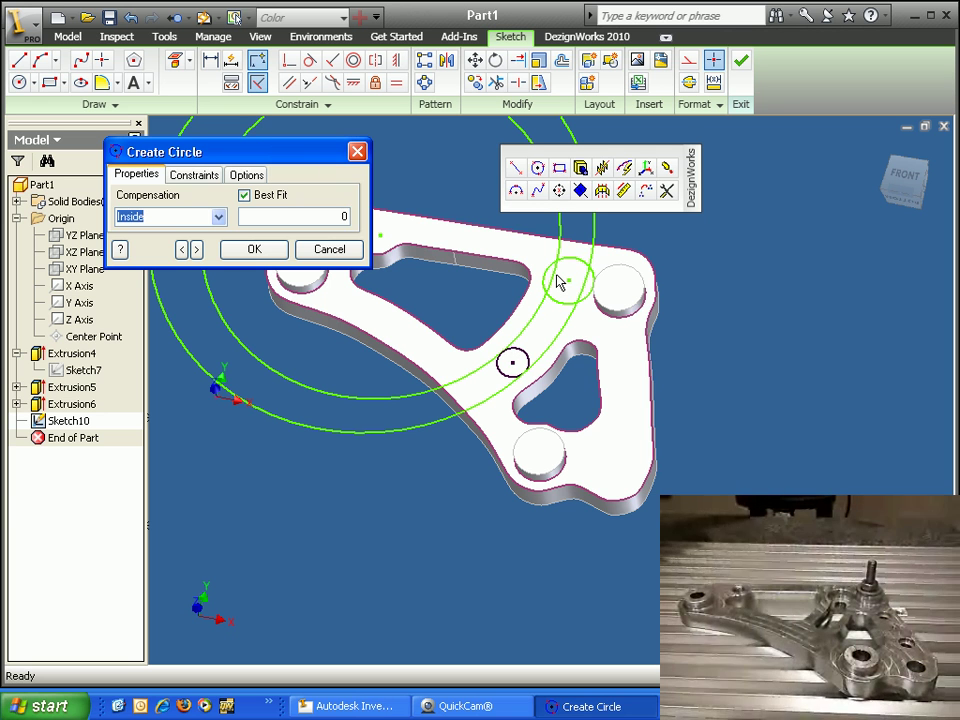
pyautogui.click(254, 250)
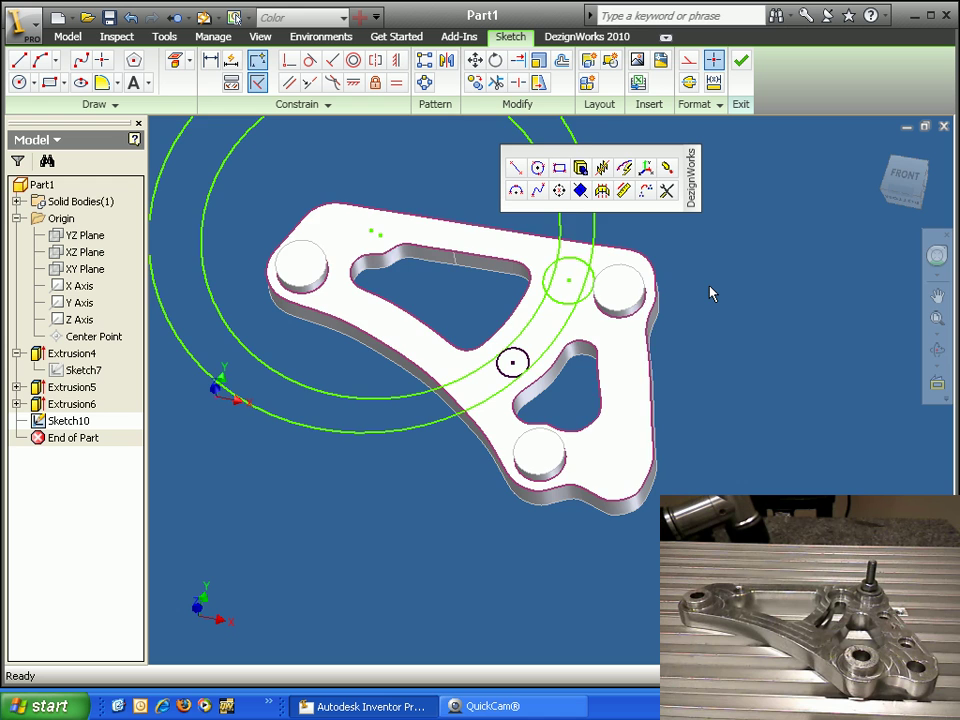
# - In the front view, make the outer and inner large arcs tangent to the small circle
pyautogui.press('pageup')
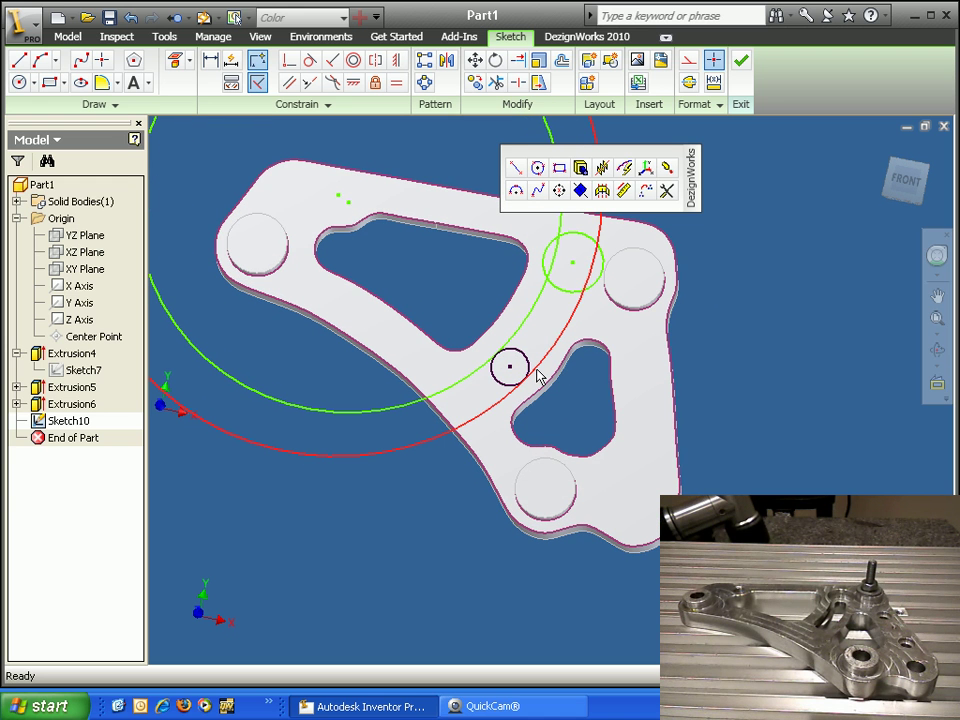
pyautogui.rightClick(729, 358)
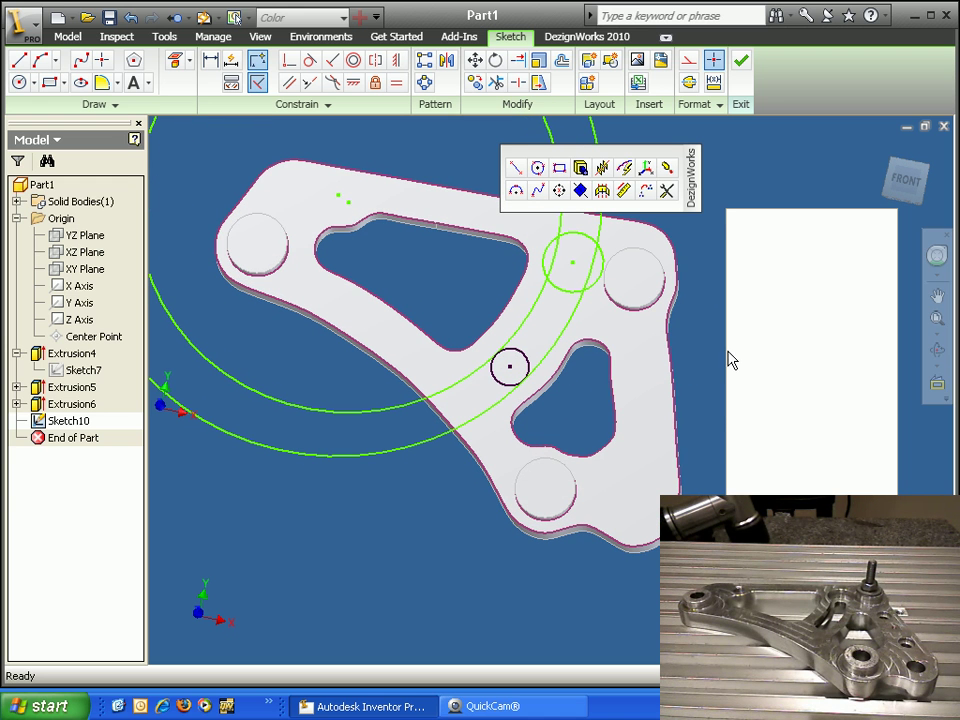
pyautogui.moveTo(791, 443)
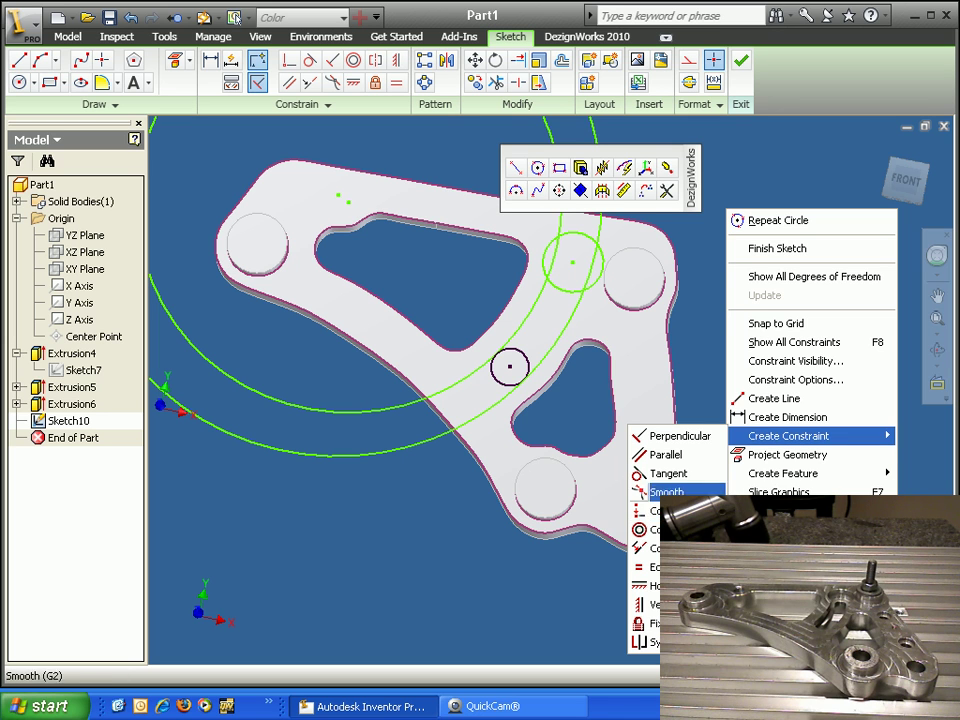
pyautogui.click(666, 473)
pyautogui.click(556, 350)
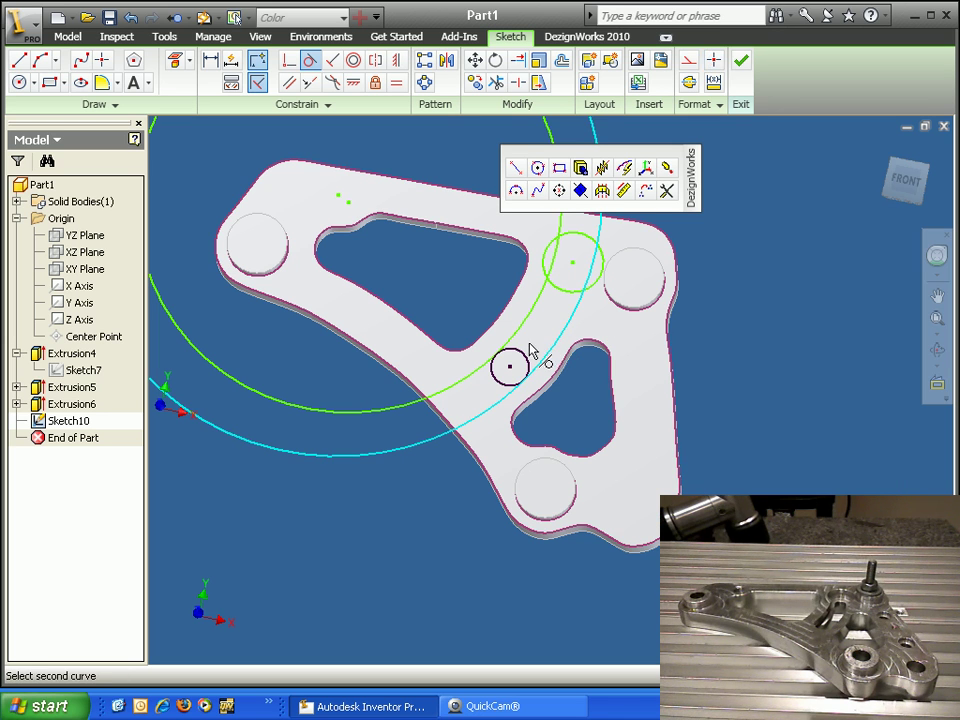
pyautogui.click(527, 338)
pyautogui.click(523, 345)
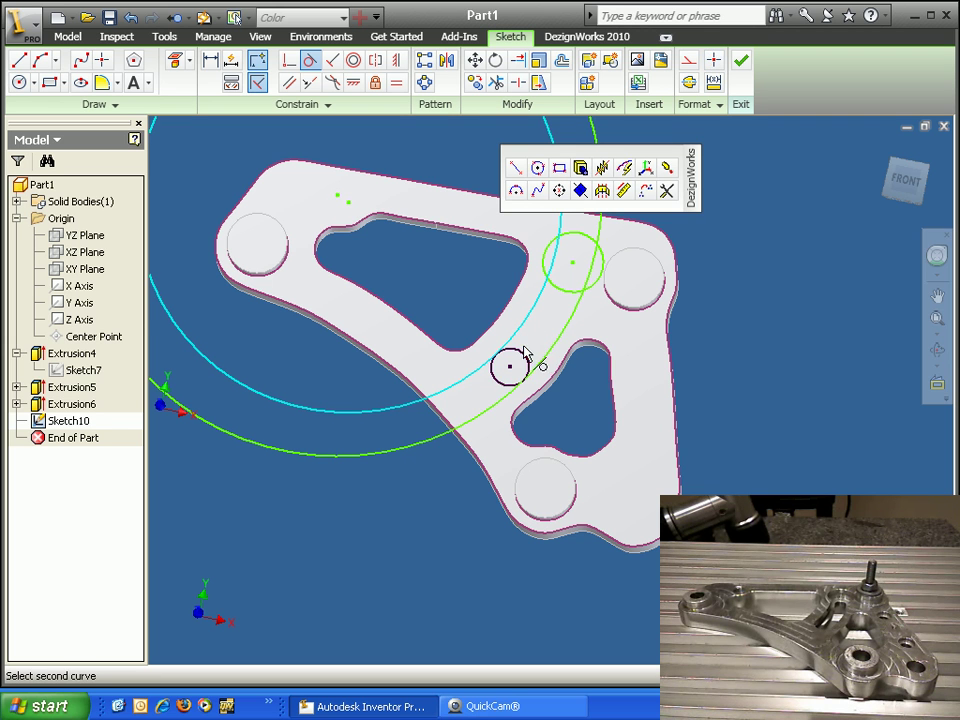
pyautogui.click(530, 358)
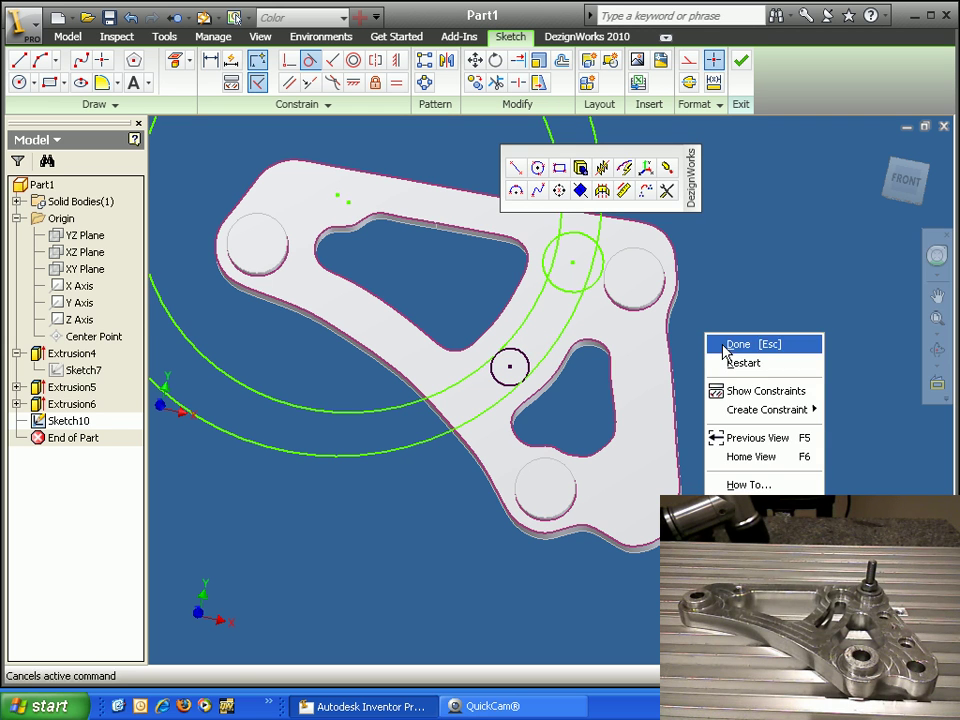
pyautogui.click(742, 345)
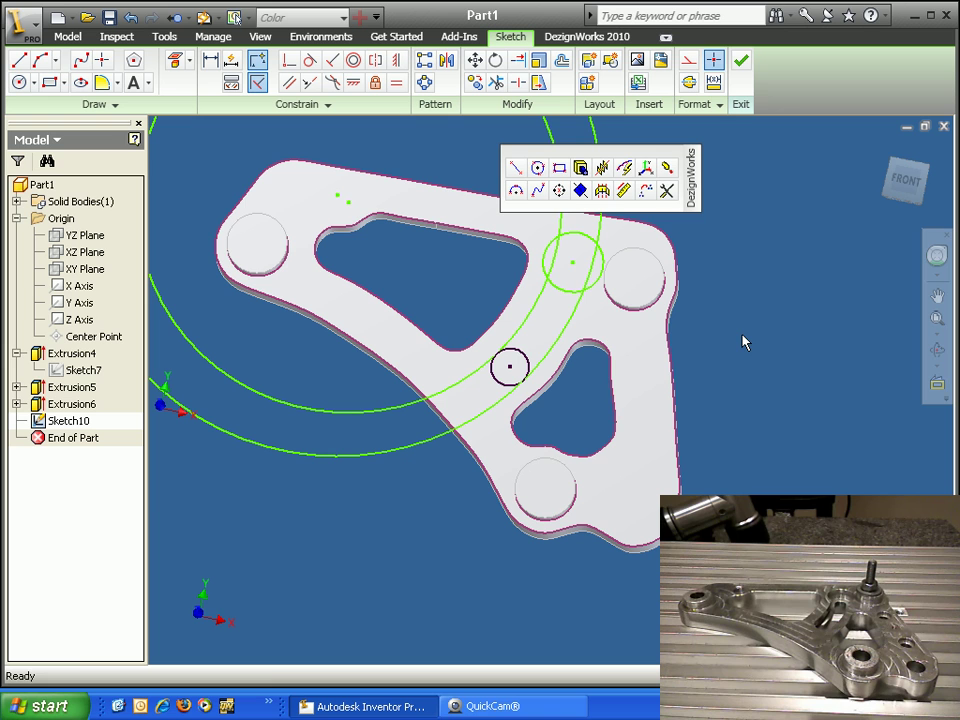
# - Trim the outer arc's excess segments back to the next intersections
pyautogui.press('x')
pyautogui.rightClick(742, 343)
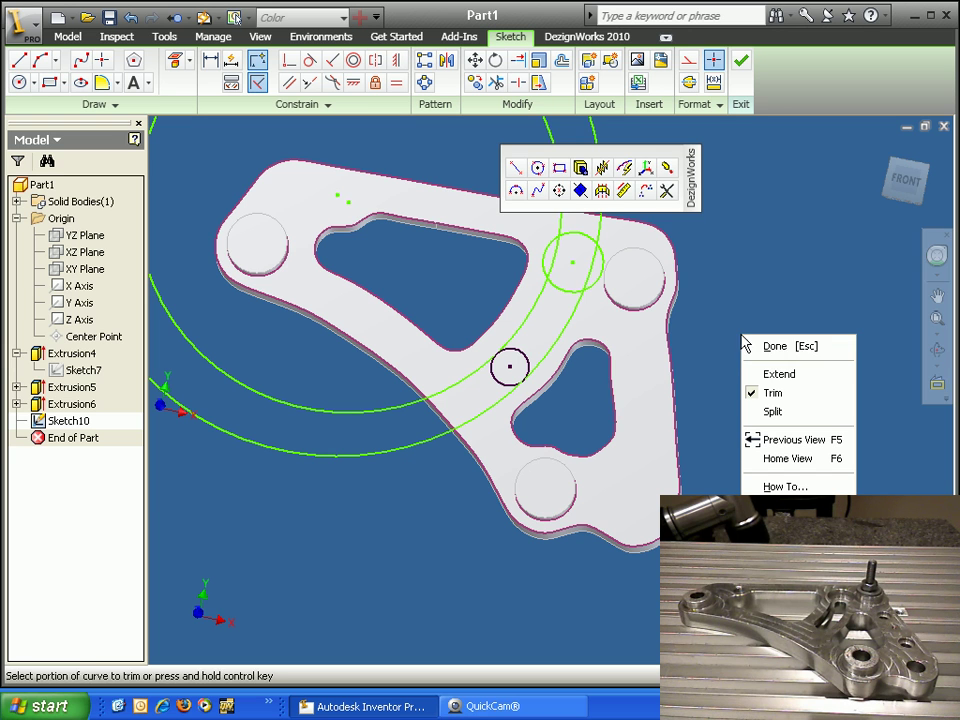
pyautogui.click(766, 393)
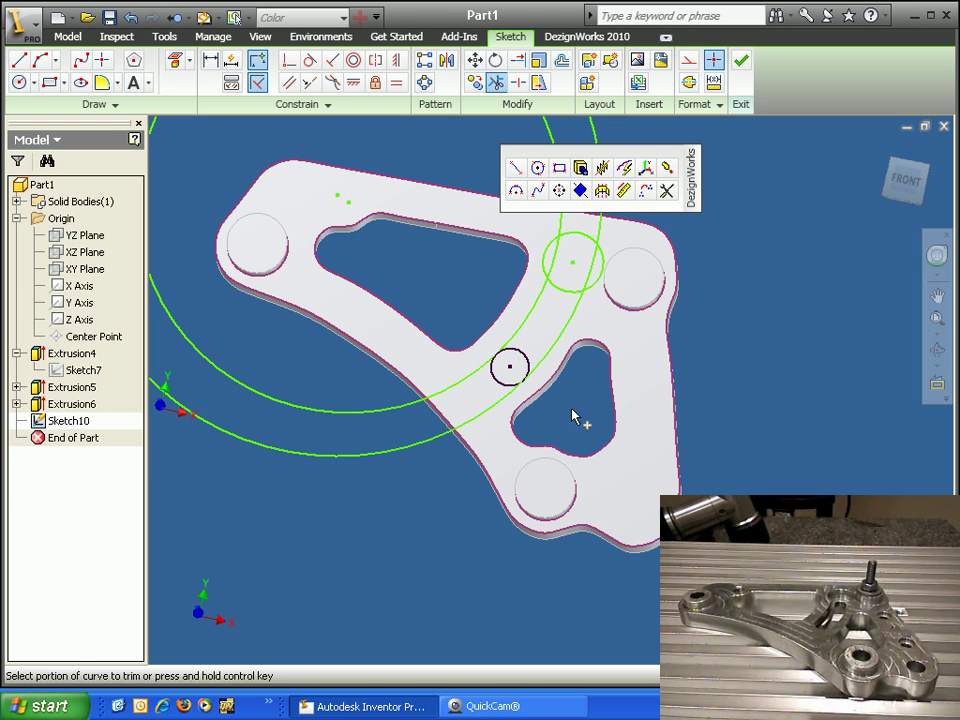
pyautogui.click(489, 419)
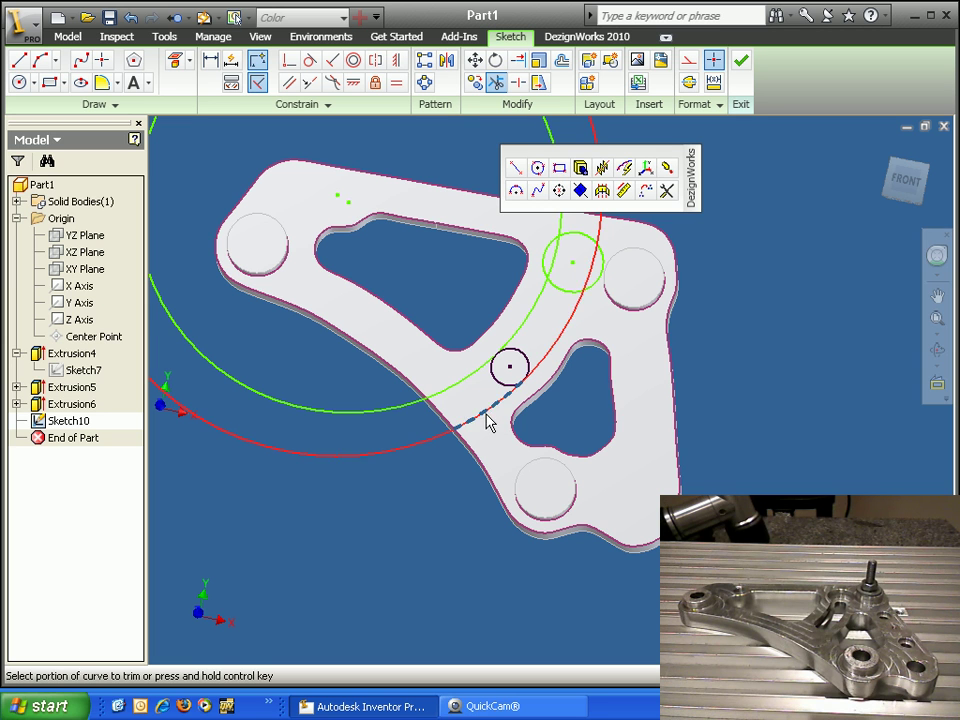
pyautogui.click(399, 411)
pyautogui.scroll(-2, 615, 411)
pyautogui.scroll(6, 598, 391)
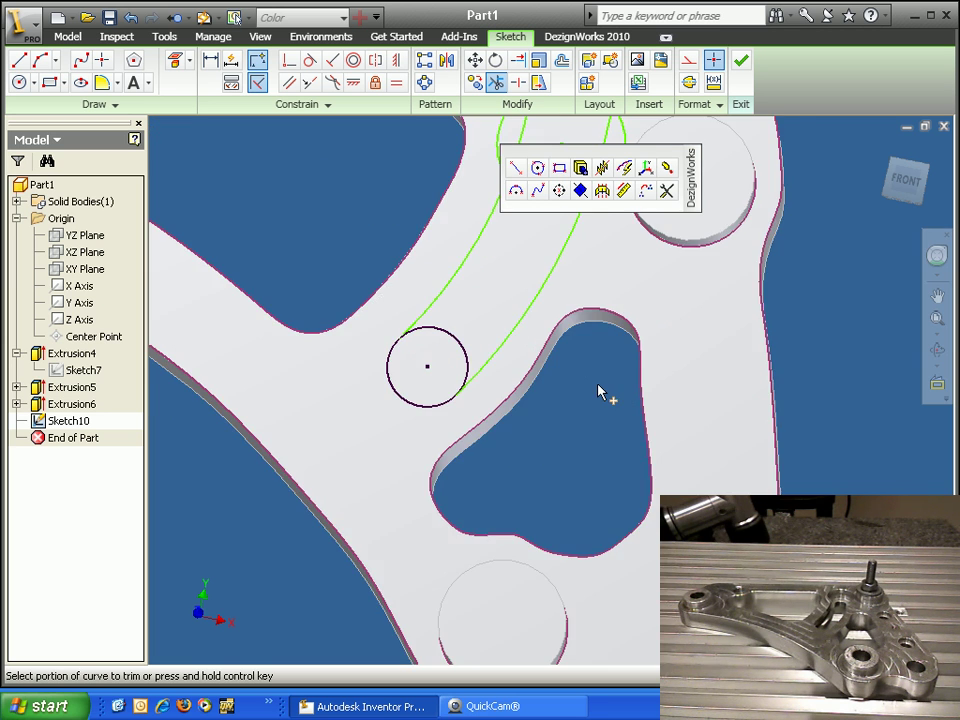
pyautogui.scroll(-2, 598, 391)
pyautogui.scroll(-3, 600, 330)
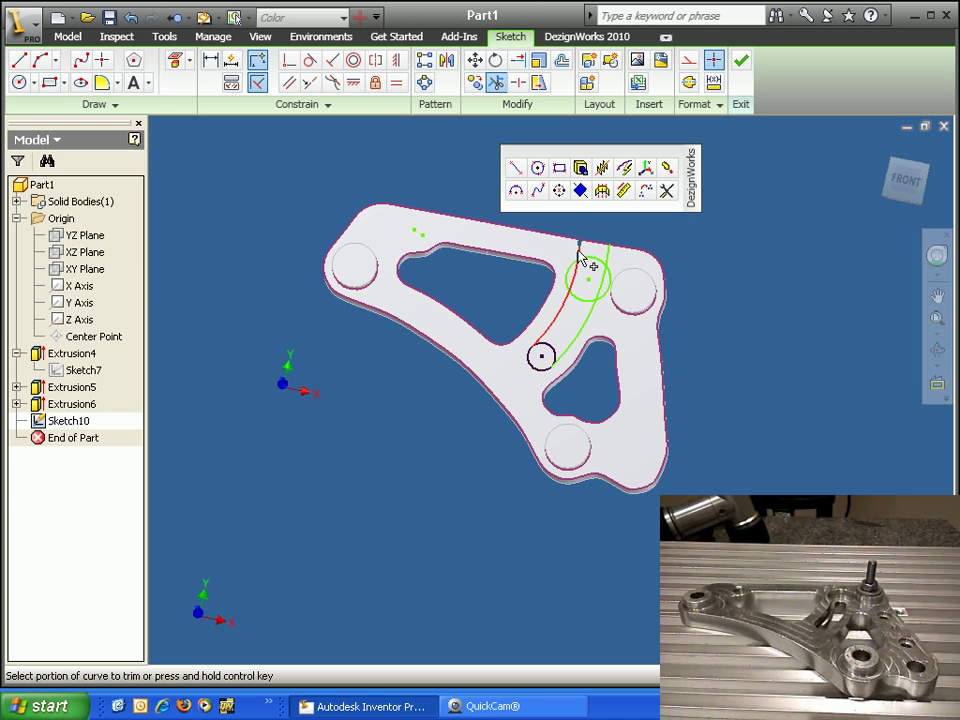
# - Trim the inner arc's top segment and the circle portion between the two arcs
pyautogui.click(580, 254)
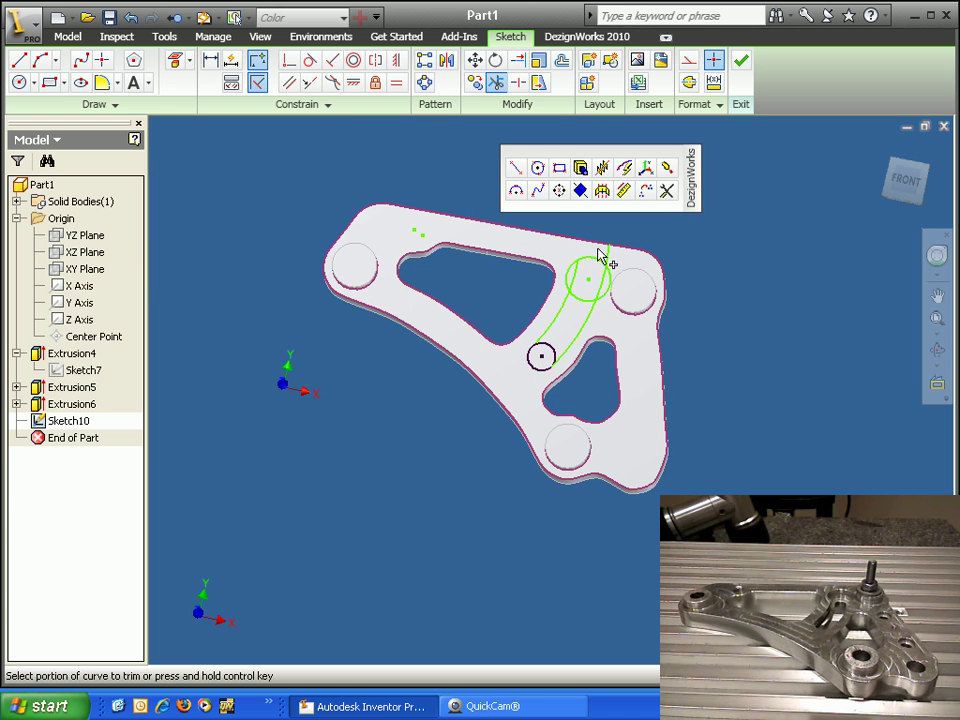
pyautogui.click(584, 298)
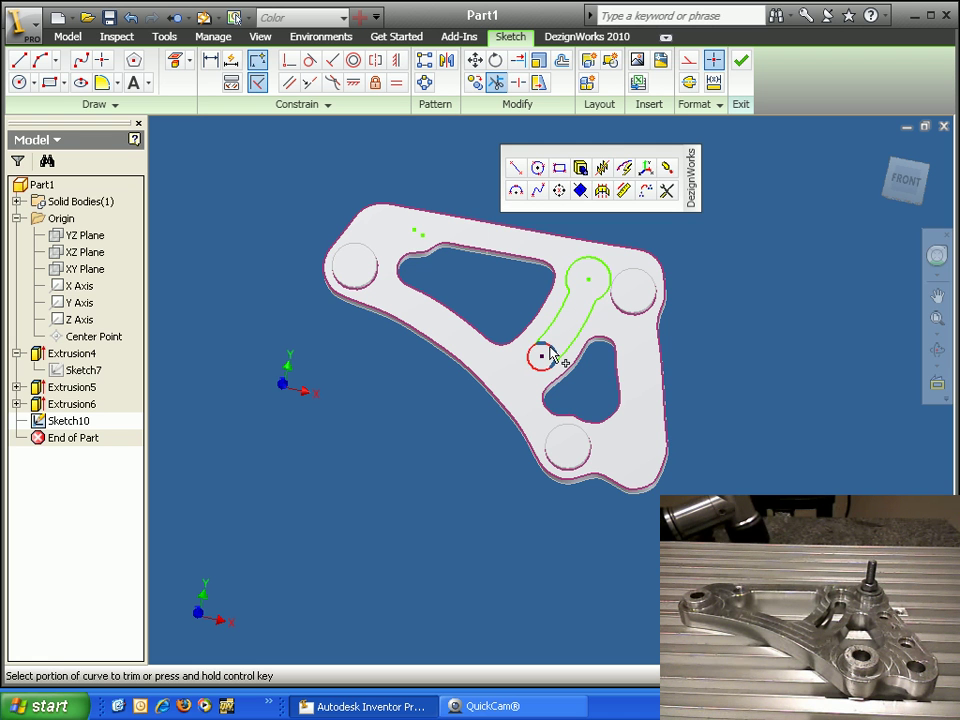
pyautogui.scroll(-3, 678, 338)
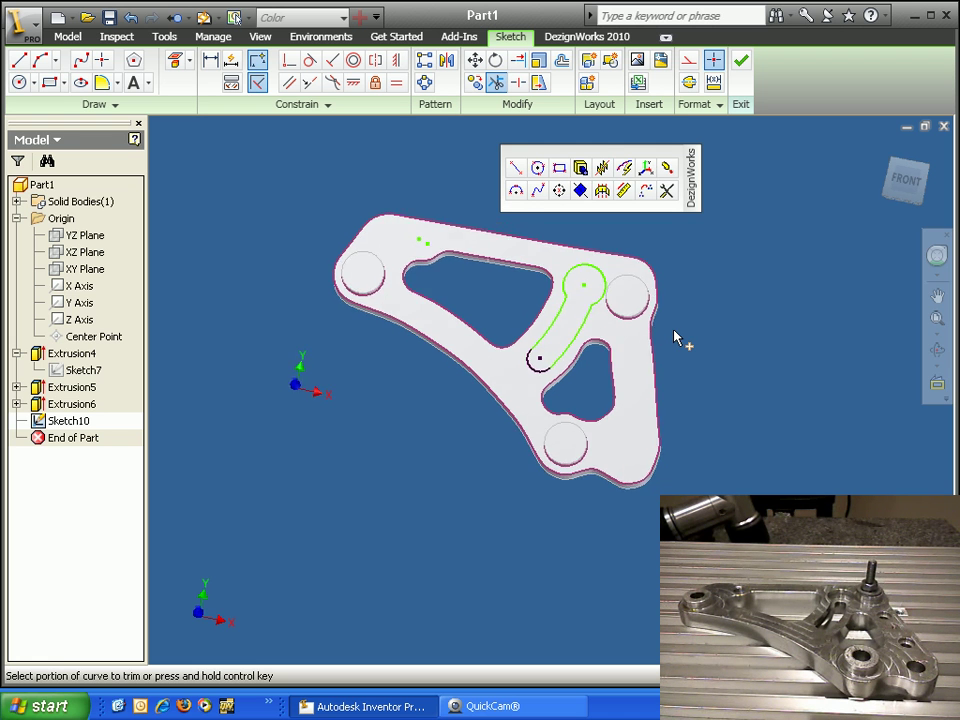
pyautogui.scroll(-2, 678, 338)
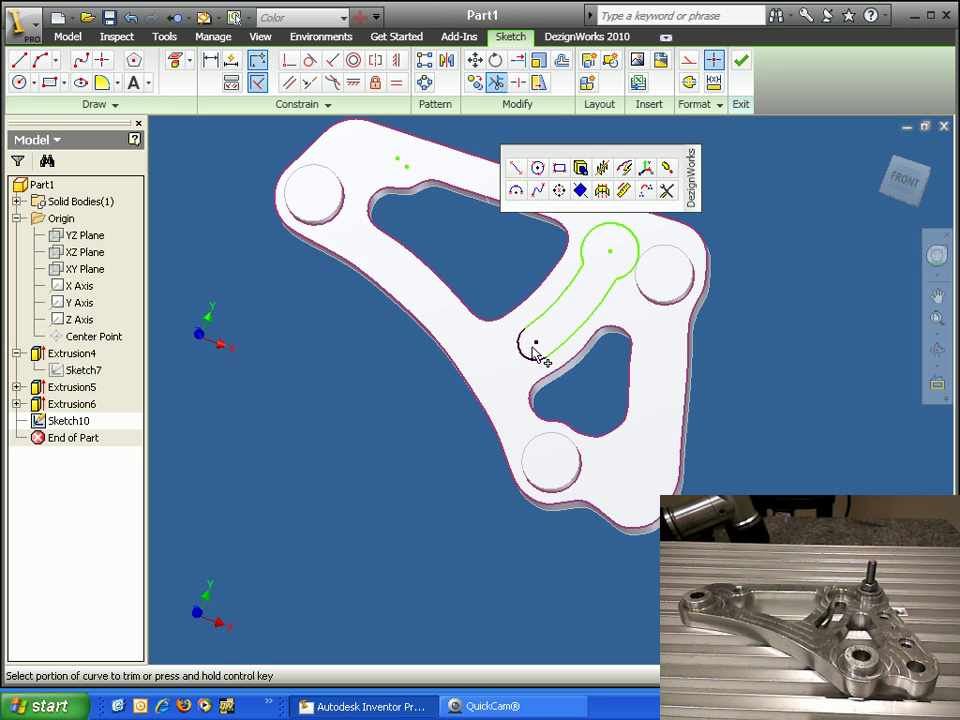
pyautogui.rightClick(756, 342)
pyautogui.click(772, 345)
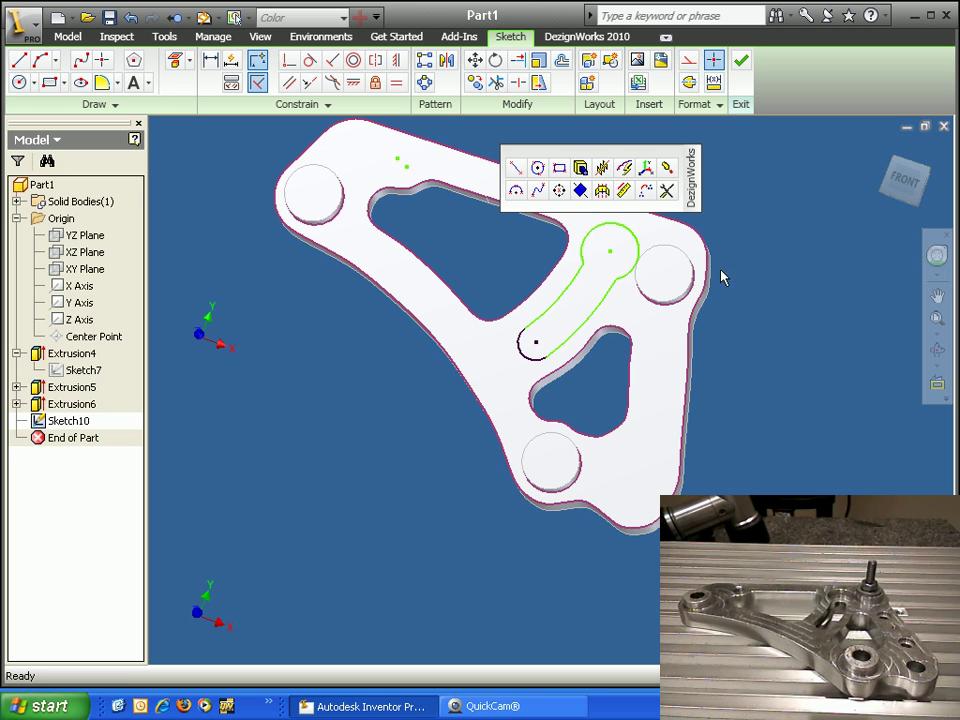
# - Extrude-cut the curved slot profile 0.30162 deep into the plate as Extrusion7
pyautogui.click(581, 170)
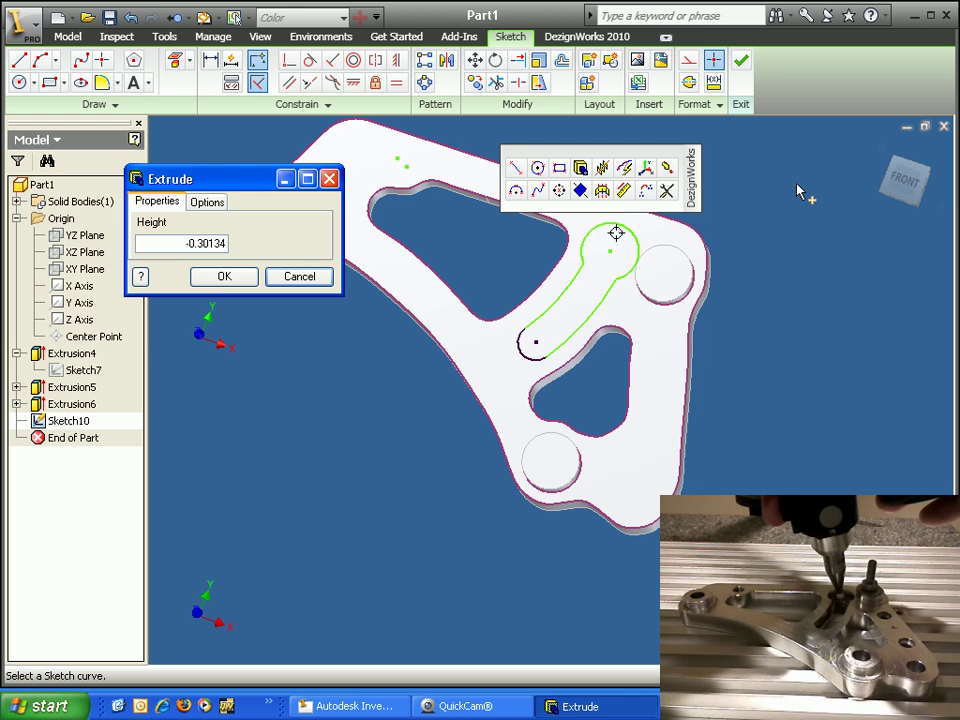
pyautogui.press('Return')
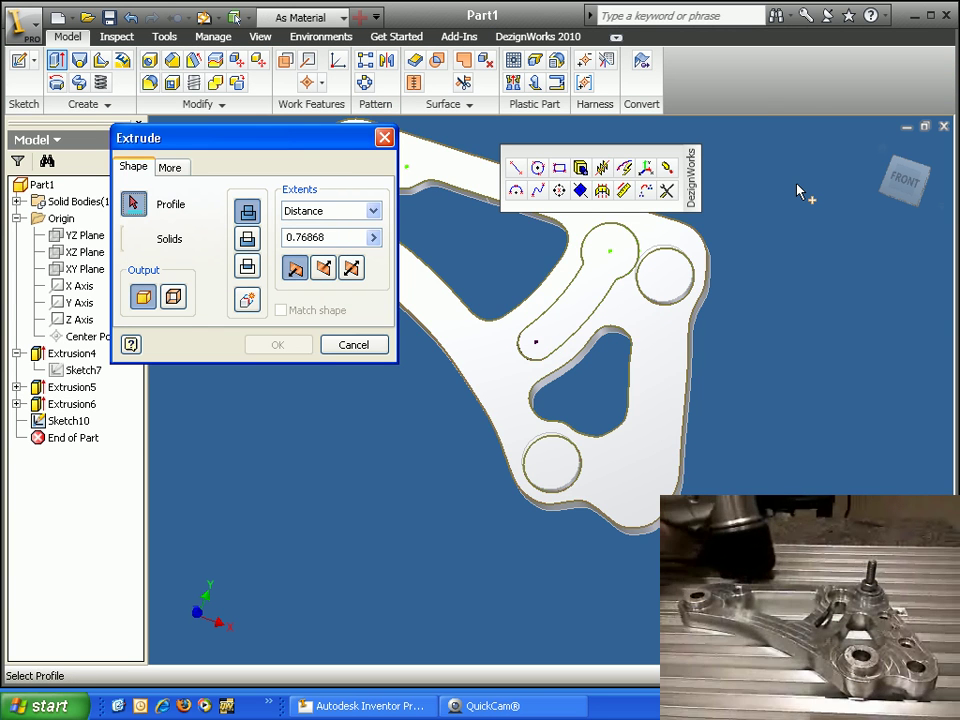
pyautogui.doubleClick(341, 241)
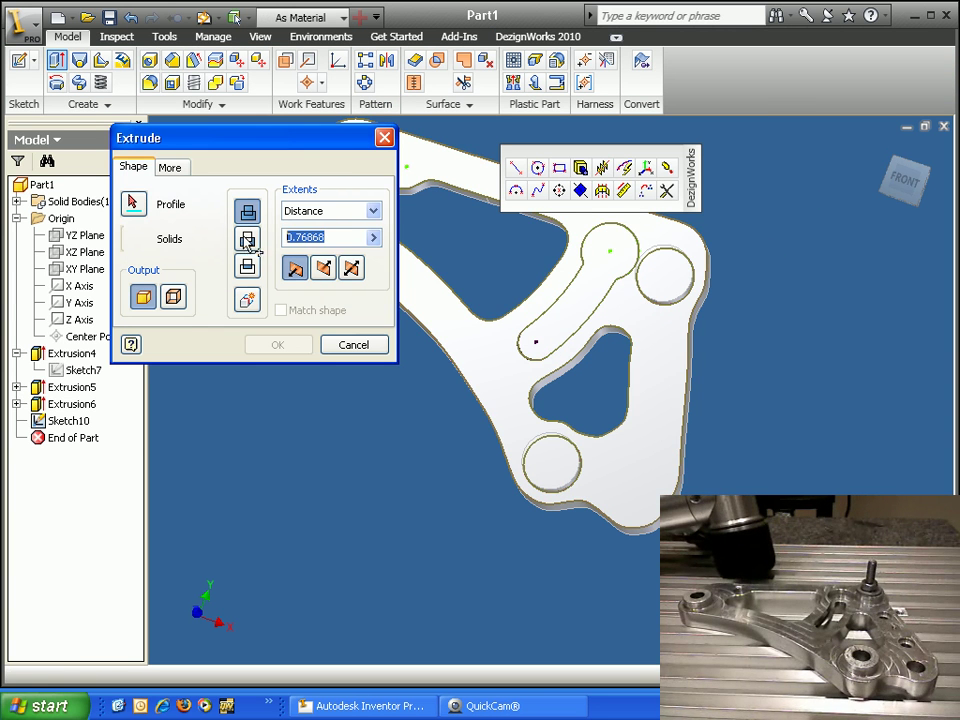
pyautogui.write('0.30162')
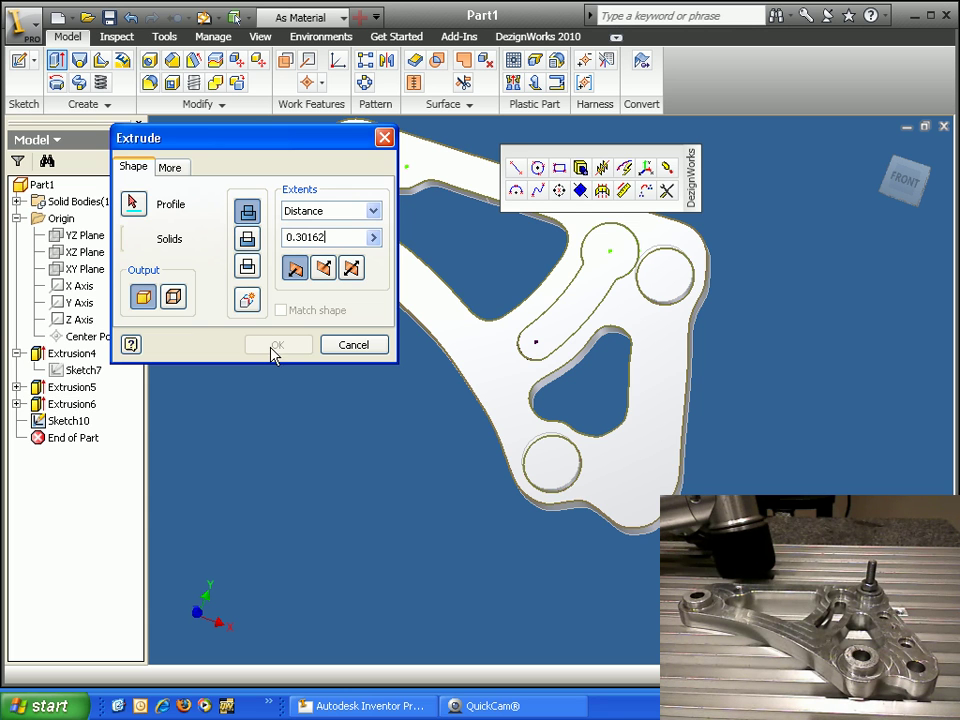
pyautogui.click(247, 238)
pyautogui.click(133, 204)
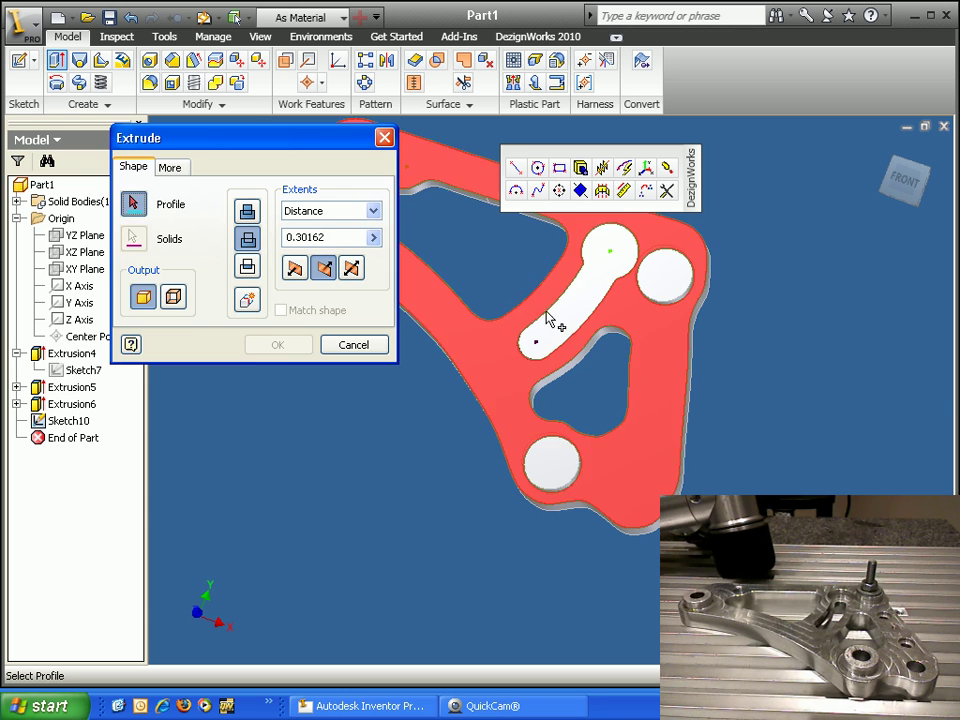
pyautogui.click(576, 316)
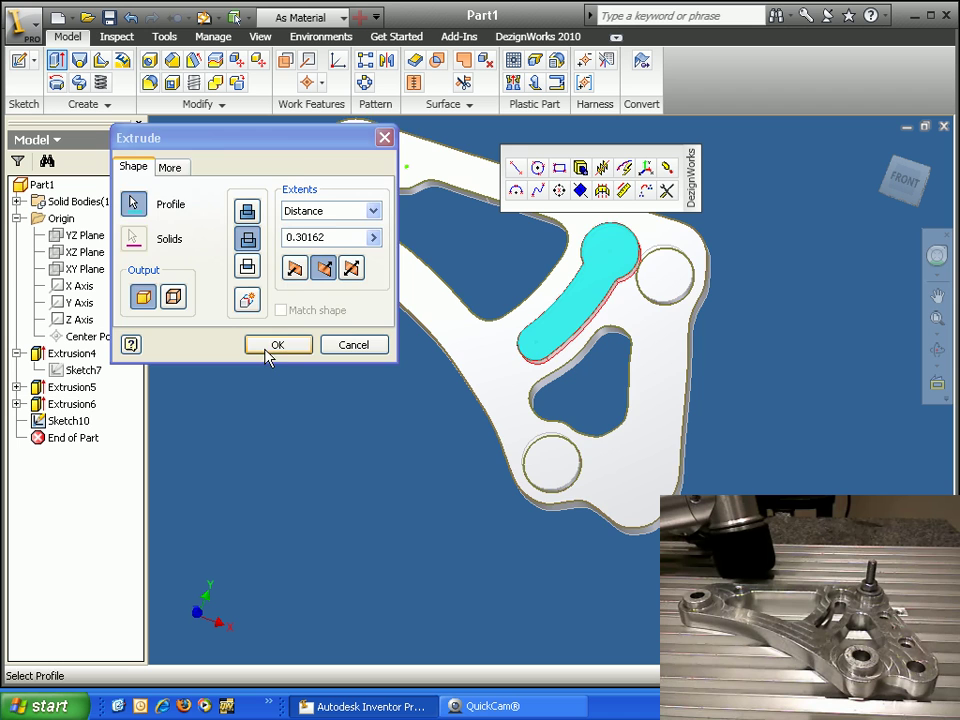
pyautogui.click(299, 352)
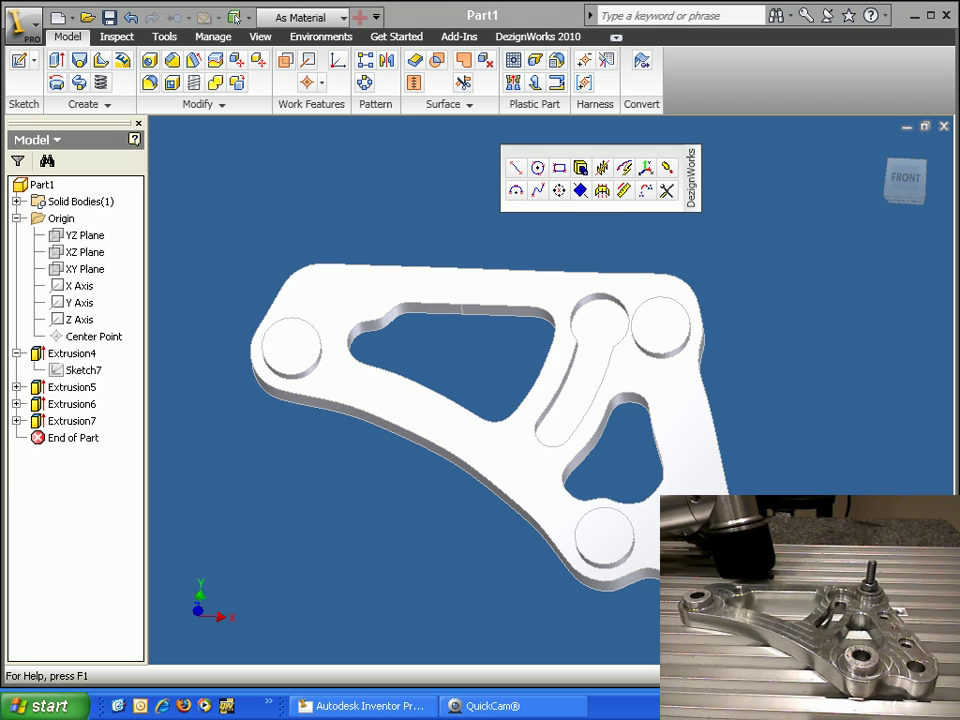
pyautogui.rightClick(660, 592)
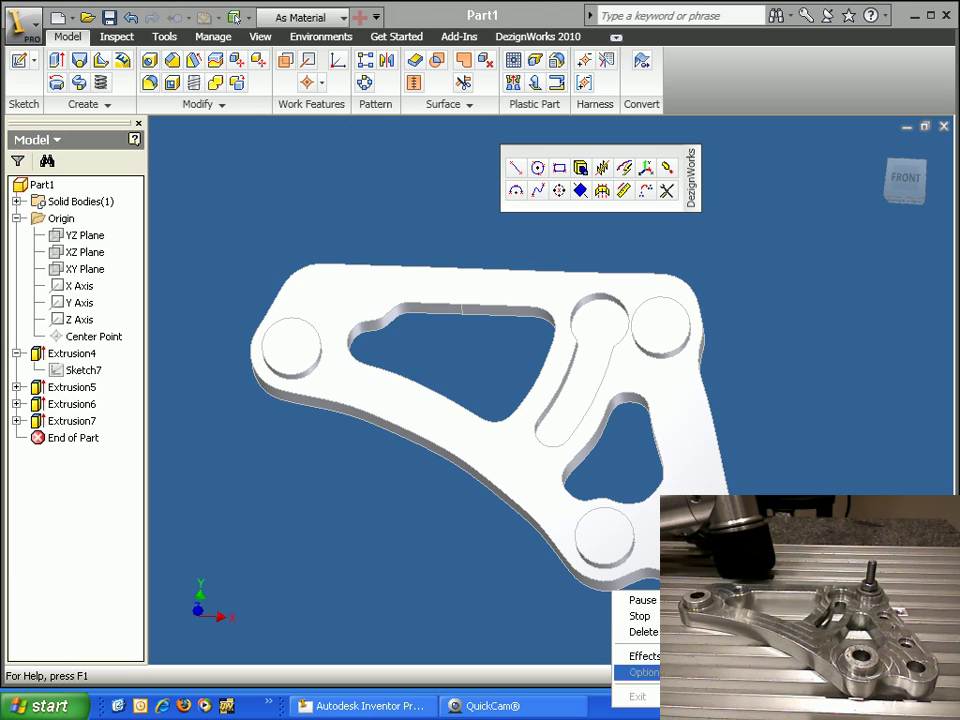